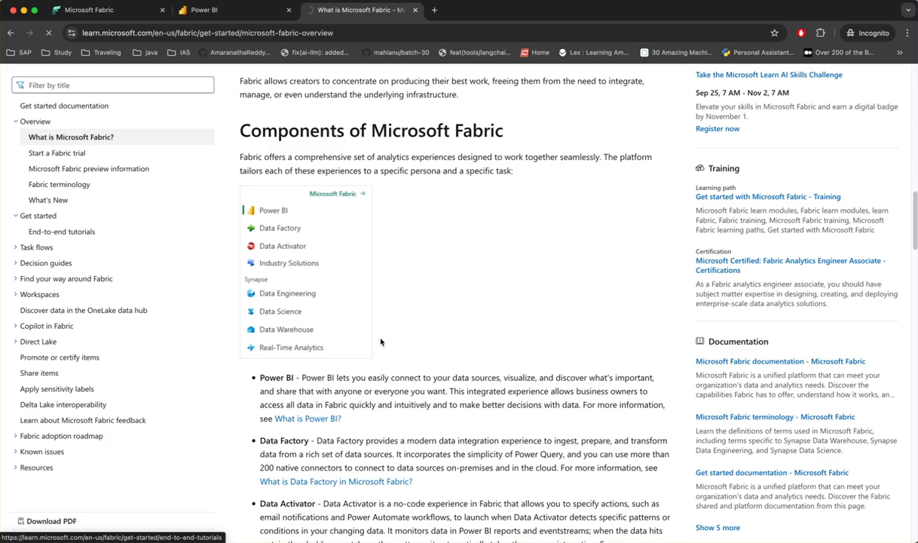
- Open the End-to-end tutorials article, reload it, and open the Lakehouse tutorial listed under Multi-experience tutorials
left_click(75, 231)
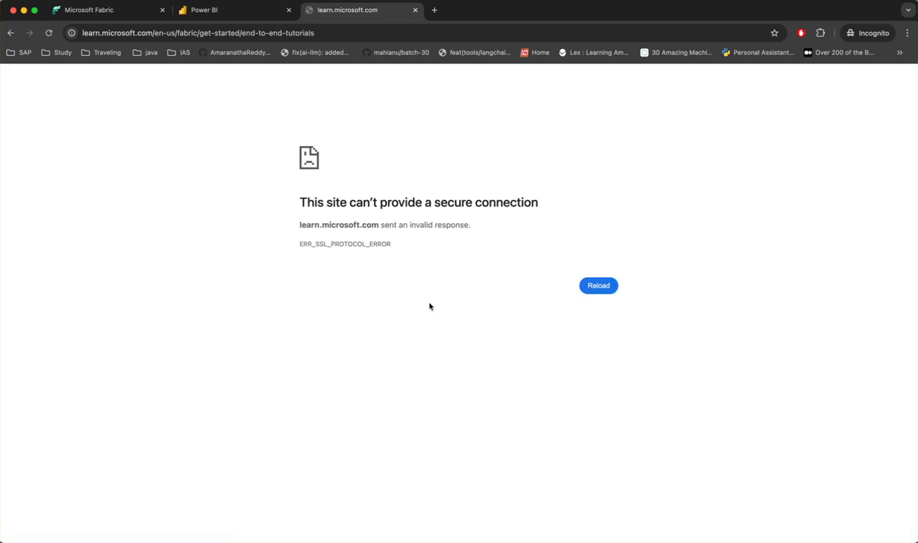
left_click(48, 32)
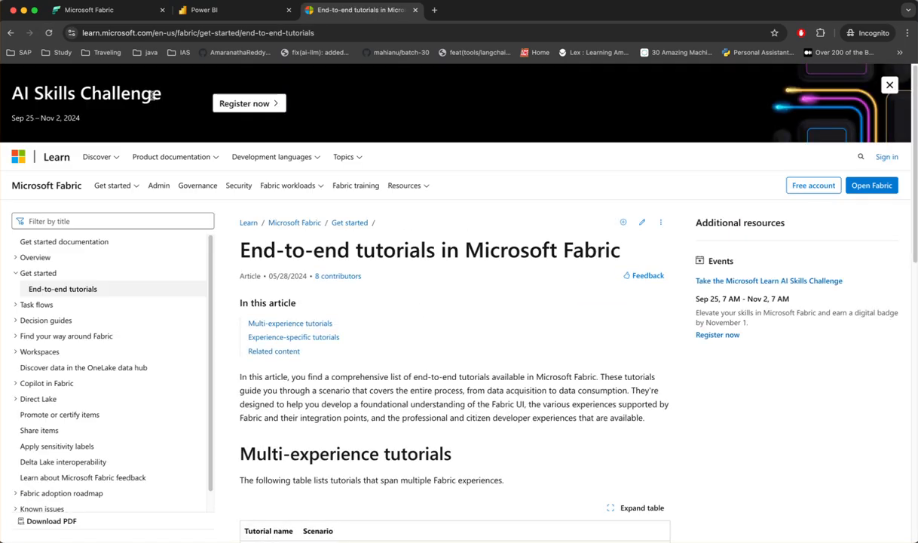
scroll(427, 349, "down", 10)
scroll(459, 437, "up", 6)
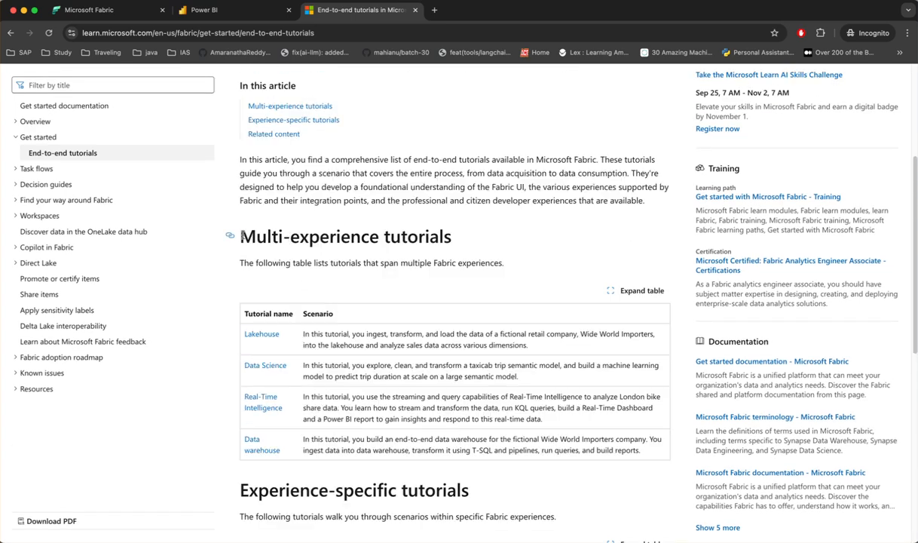
left_click_drag(242, 235, 442, 228)
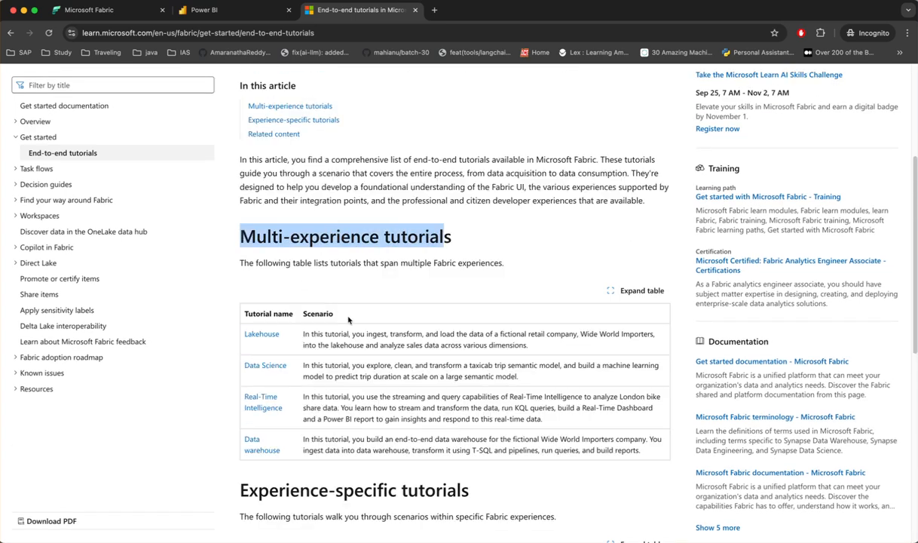
scroll(317, 279, "down", 1)
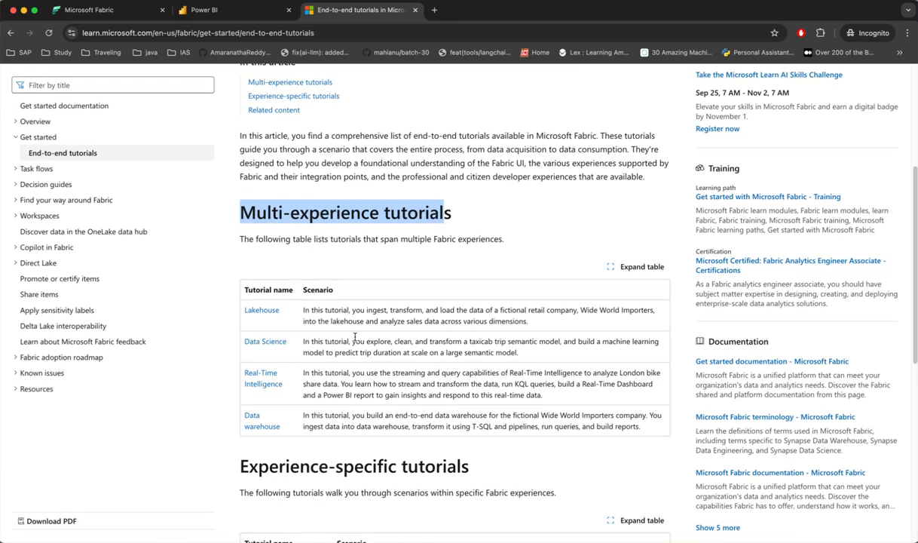
left_click(266, 312)
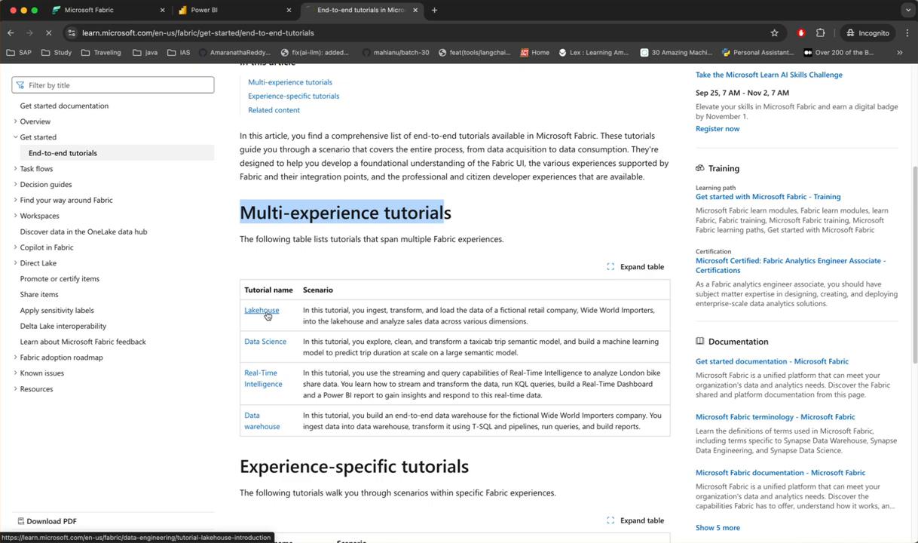
- Open the "Create a lakehouse" link from the Lakehouse end-to-end scenario steps in a new browser tab and switch to it
scroll(529, 400, "down", 5)
scroll(526, 393, "down", 2)
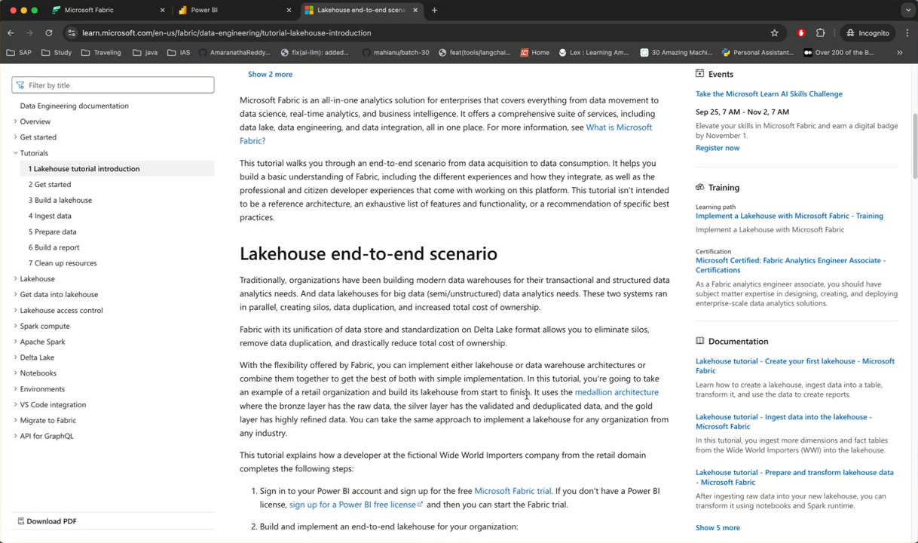
scroll(527, 396, "down", 5)
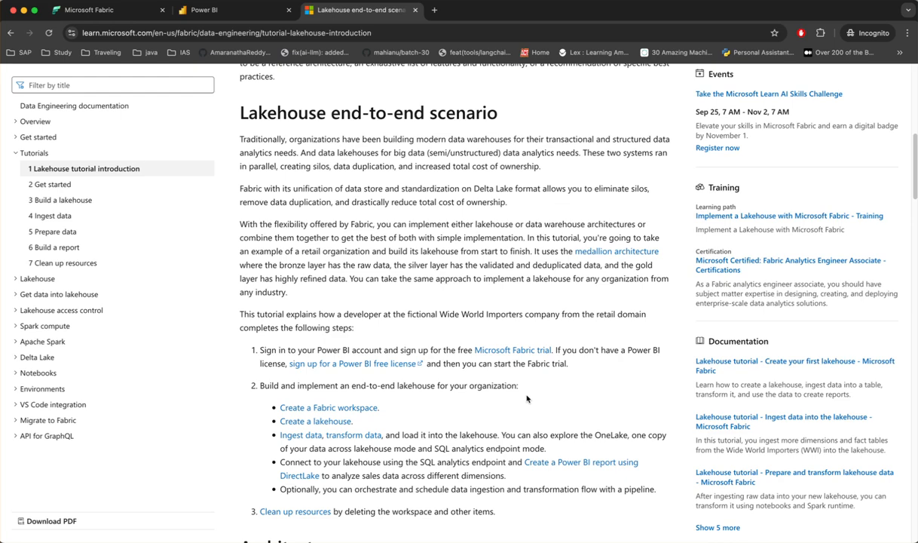
scroll(526, 398, "down", 1)
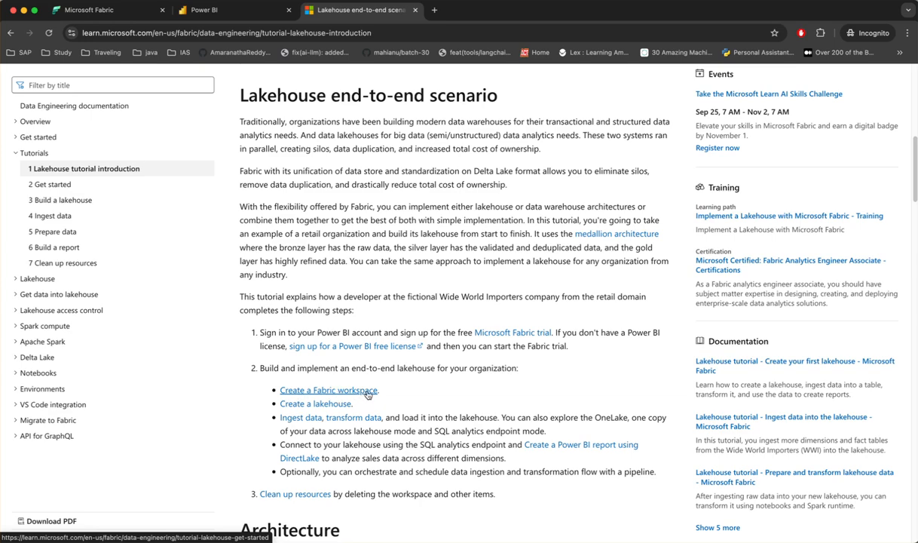
right_click(329, 407)
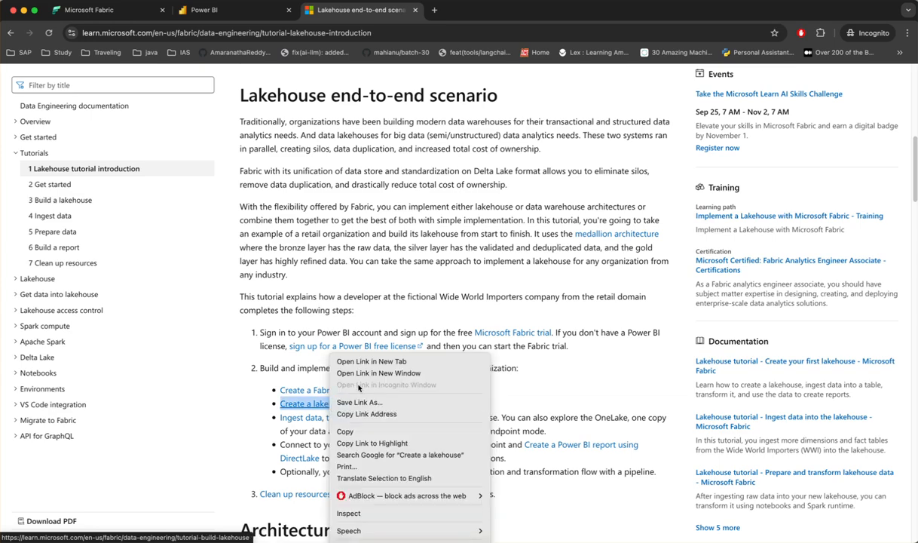
left_click(359, 345)
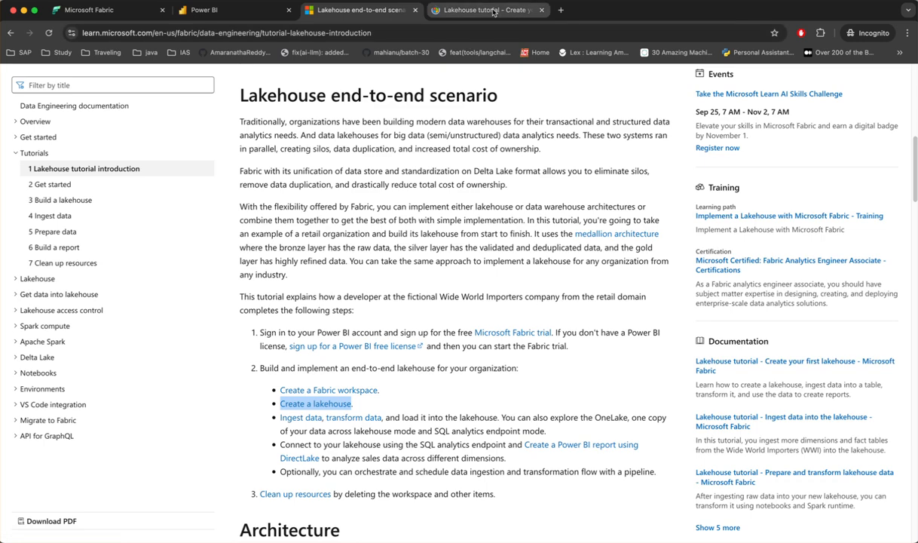
left_click(482, 10)
- Read the lakehouse tutorial's list of learning objectives and its note about signing up for Microsoft Fabric
scroll(461, 278, "down", 3)
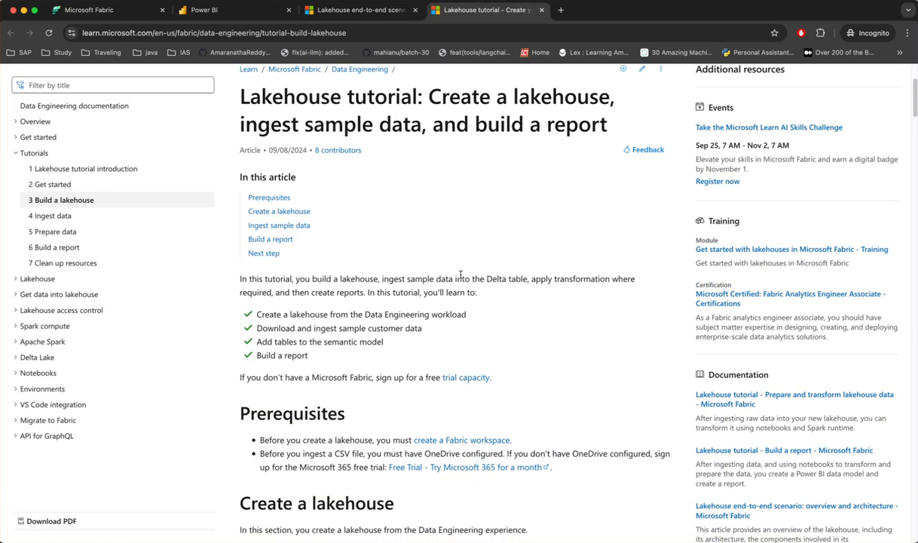
scroll(297, 300, "down", 1)
scroll(296, 301, "down", 1)
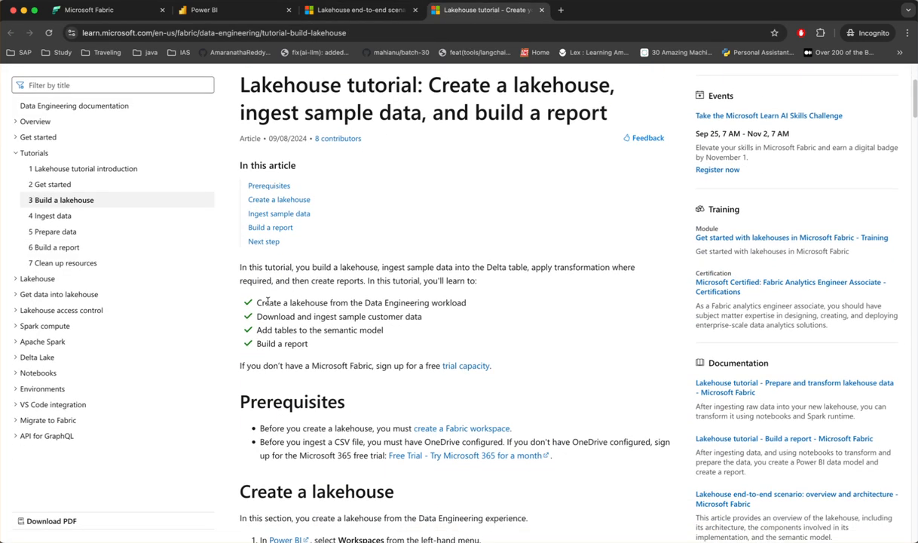
left_click_drag(257, 303, 466, 302)
scroll(482, 306, "down", 3)
scroll(483, 306, "down", 1)
left_click_drag(421, 249, 309, 277)
scroll(330, 280, "down", 1)
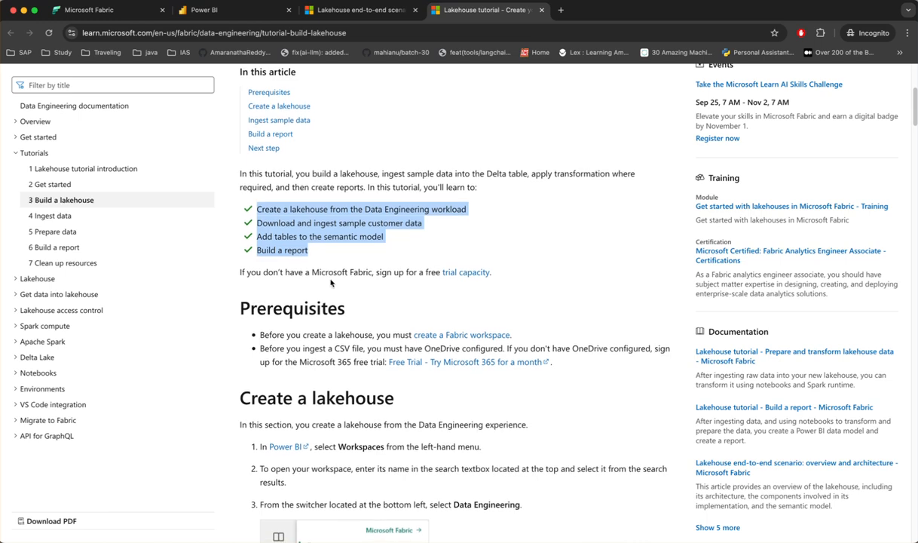
scroll(330, 281, "down", 1)
left_click_drag(376, 259, 306, 259)
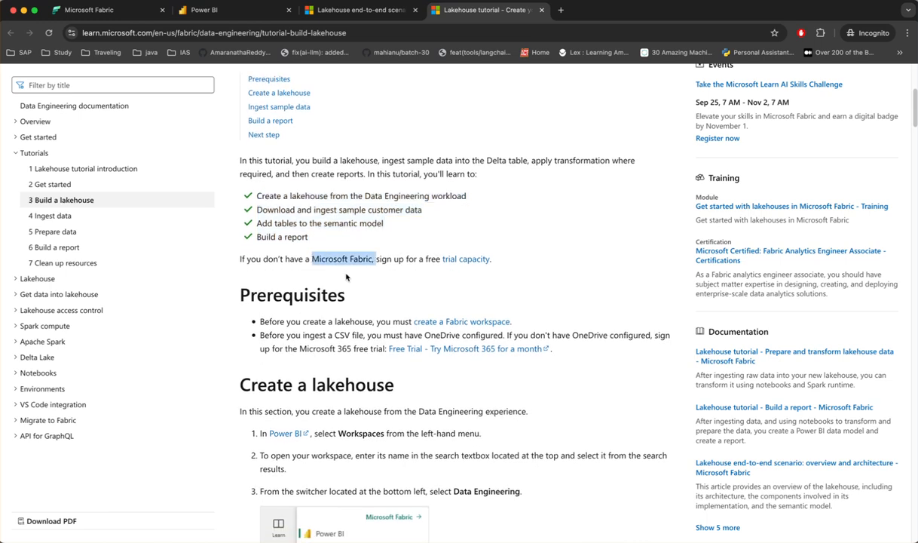
- Read the Prerequisites section on creating a Fabric workspace and the Microsoft 365 free trial
scroll(361, 296, "down", 1)
scroll(437, 243, "down", 3)
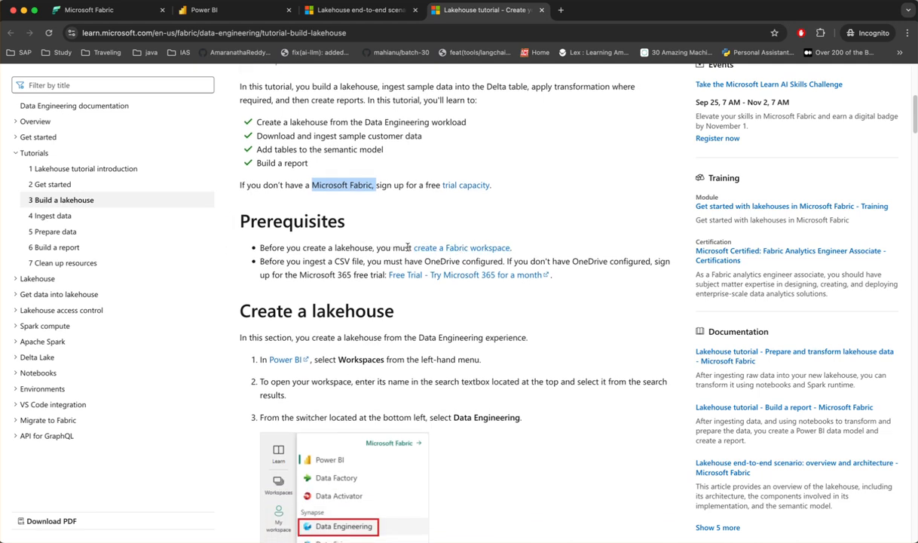
left_click_drag(512, 247, 413, 247)
scroll(413, 251, "down", 1)
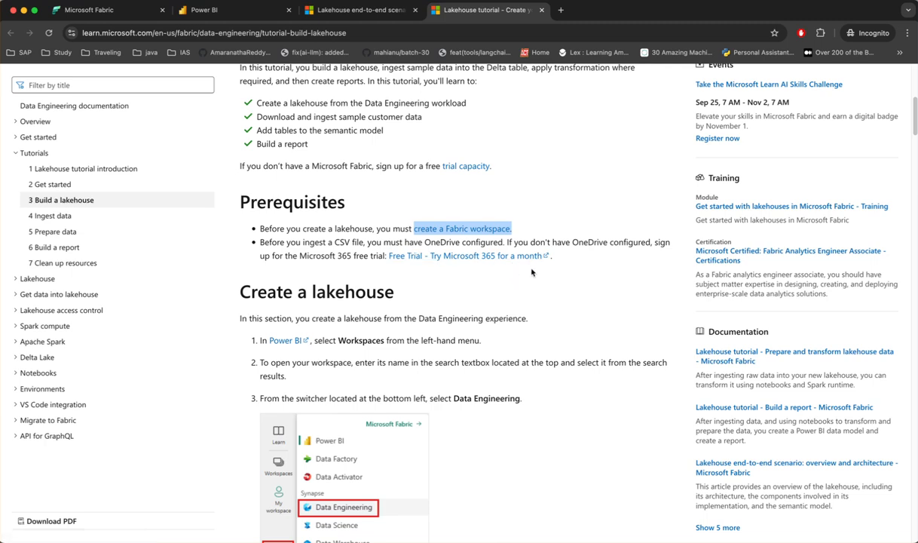
left_click_drag(541, 256, 406, 259)
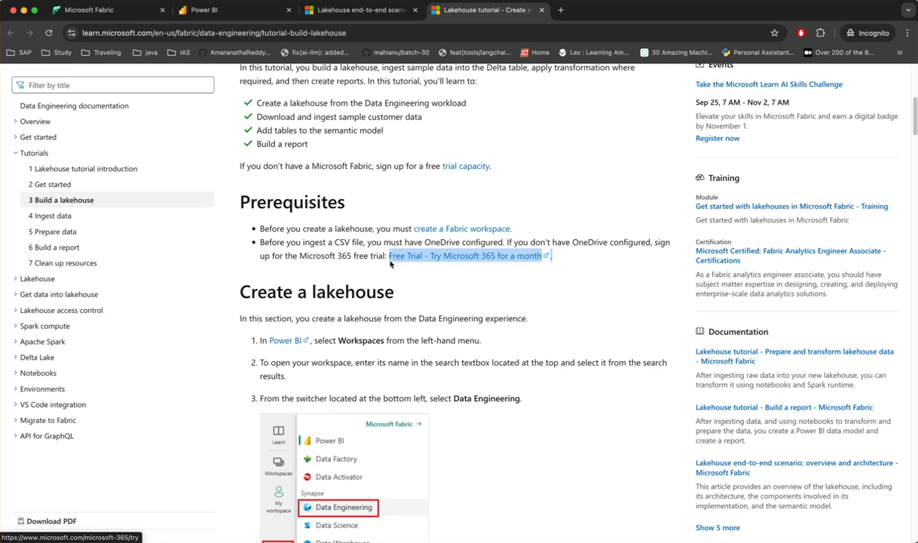
left_click(393, 272)
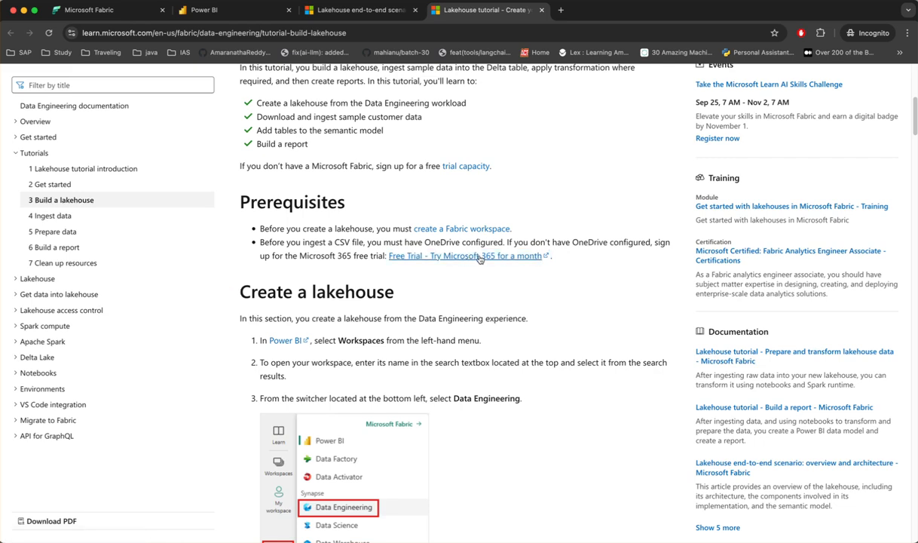
- Read the Workspaces instruction in the "Create a lakehouse" section and check my-fabric-workspace in Power BI
scroll(418, 291, "down", 1)
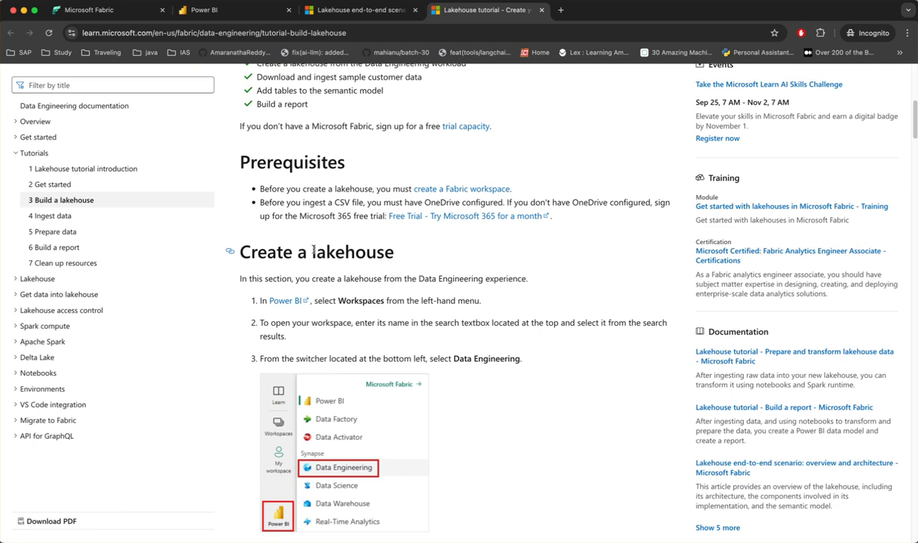
scroll(313, 251, "down", 1)
left_click_drag(311, 229, 414, 228)
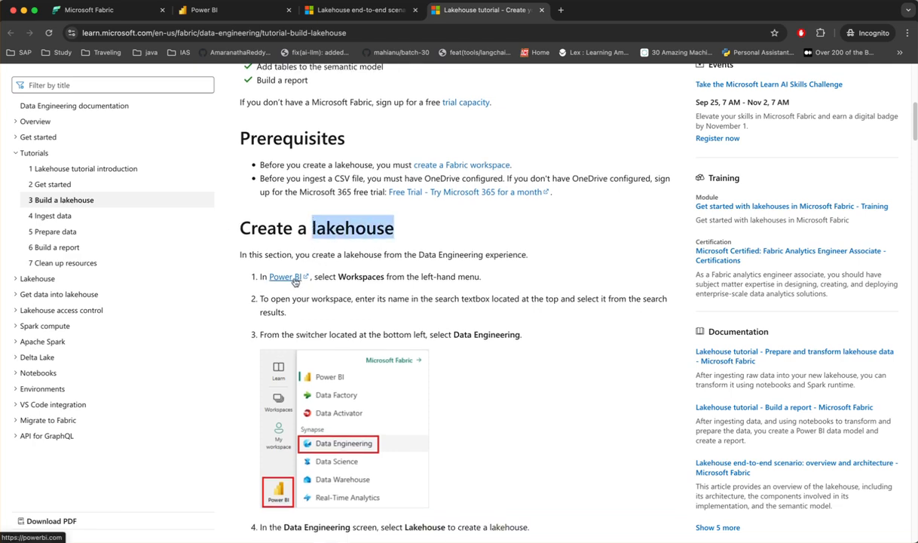
left_click_drag(337, 276, 383, 278)
scroll(384, 278, "down", 1)
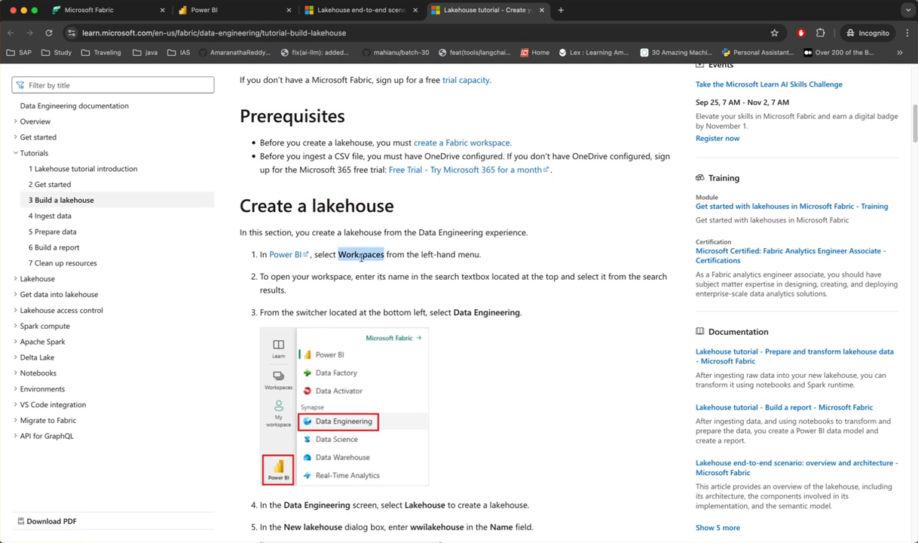
scroll(362, 257, "down", 1)
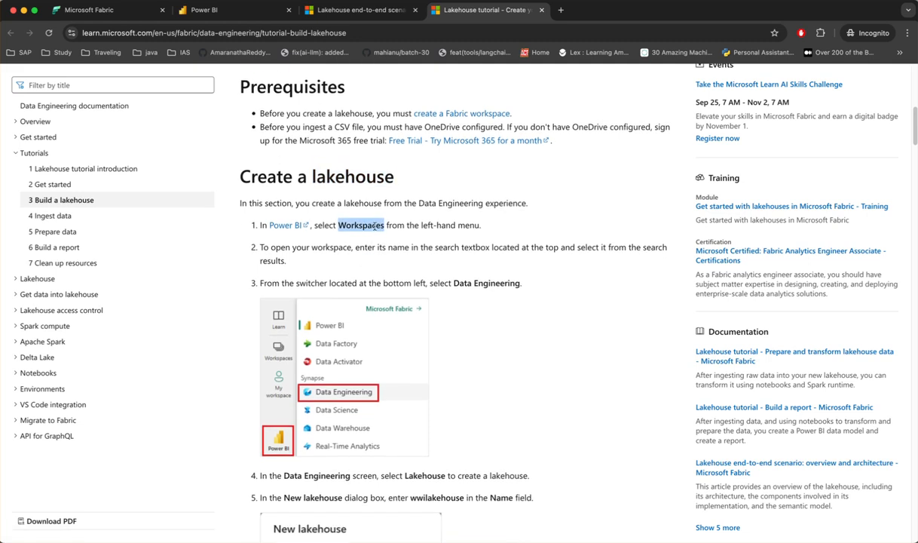
left_click(228, 12)
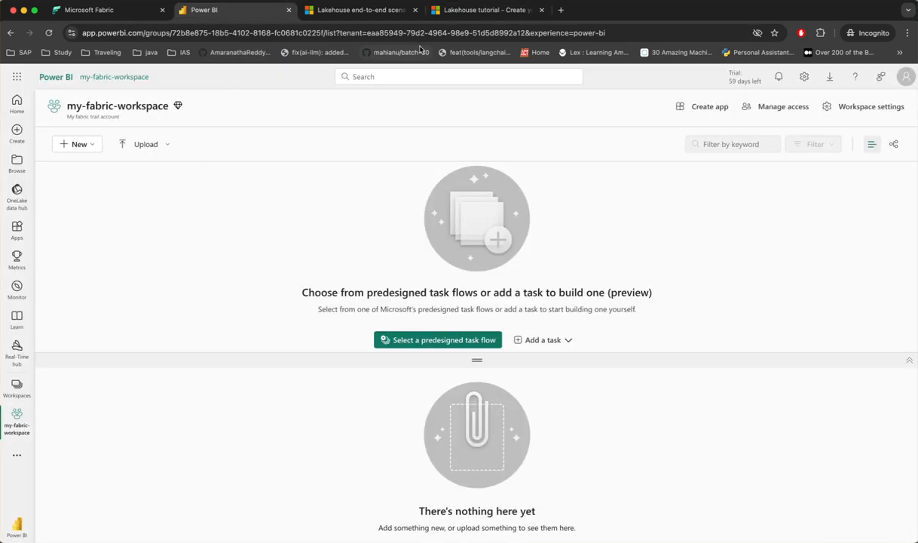
- Compare the tutorial's Data Engineering switcher illustration with the my-fabric-workspace page in Power BI
left_click(482, 9)
scroll(351, 261, "down", 2)
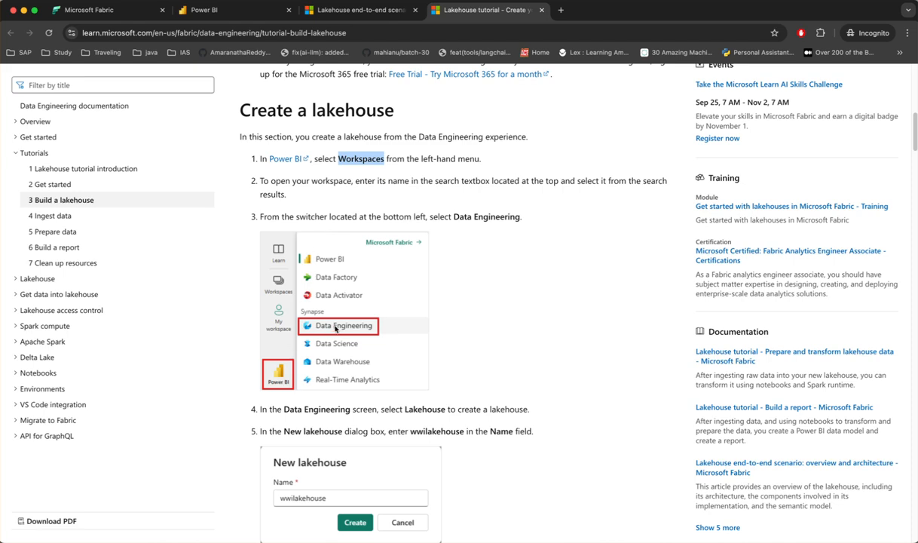
scroll(336, 328, "down", 3)
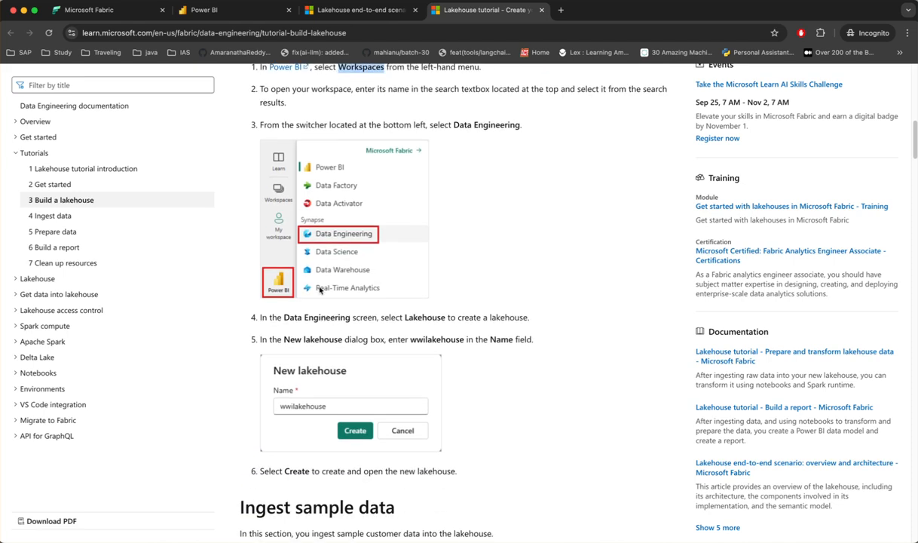
left_click(247, 5)
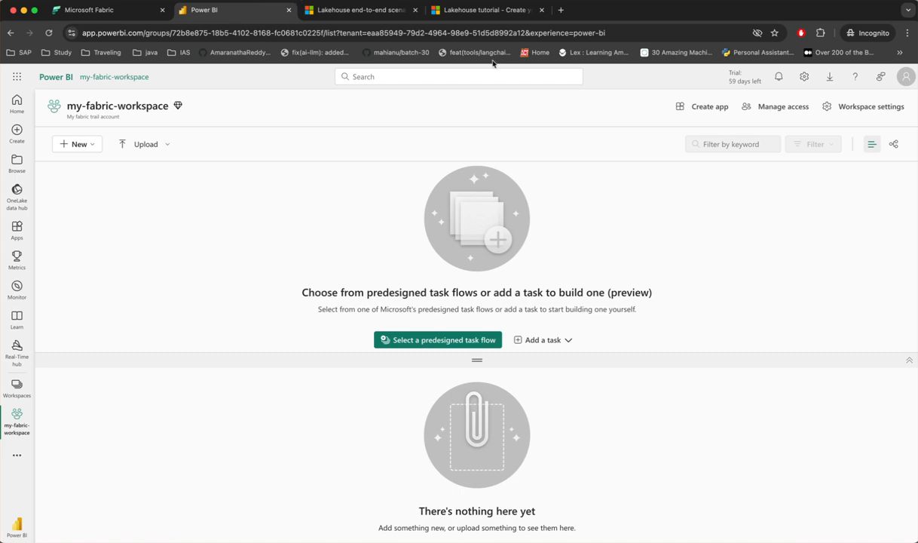
- Review the tutorial's instructions for selecting Data Engineering and creating and naming a new lakehouse, and return to my-fabric-workspace in Power BI
left_click(467, 12)
scroll(428, 173, "up", 2)
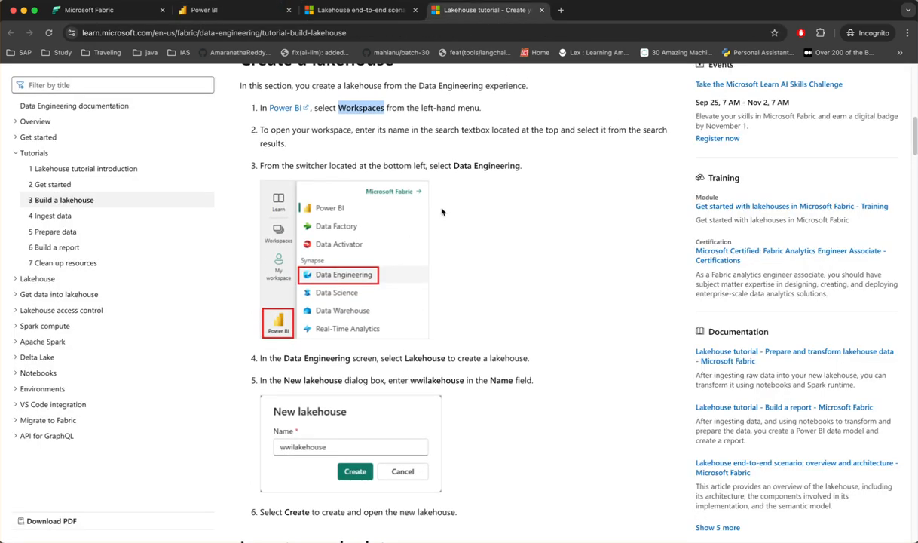
left_click_drag(453, 165, 520, 174)
scroll(334, 406, "down", 1)
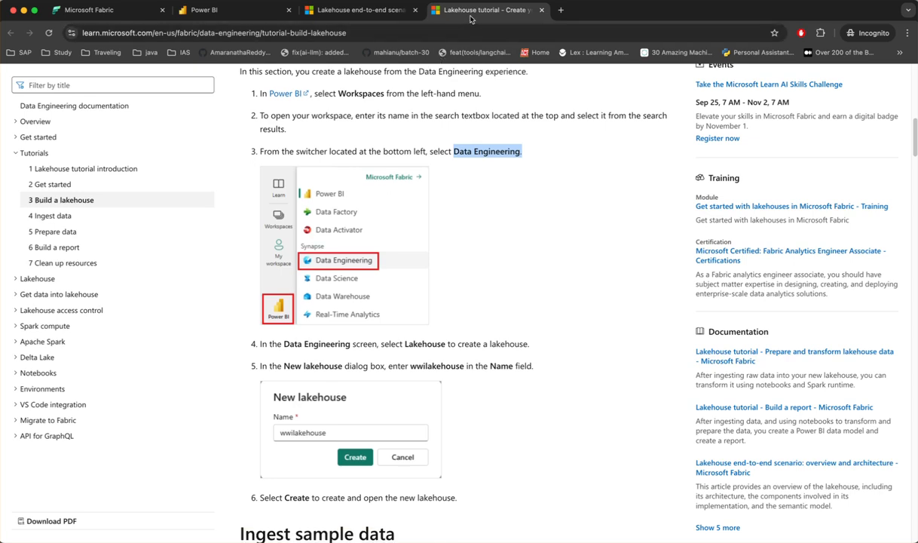
scroll(381, 362, "down", 3)
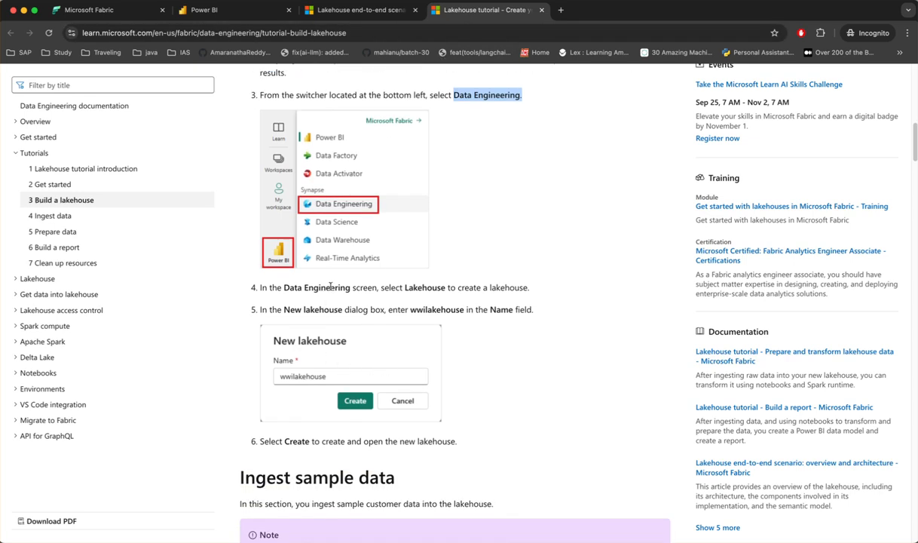
left_click_drag(406, 287, 529, 287)
scroll(429, 291, "down", 1)
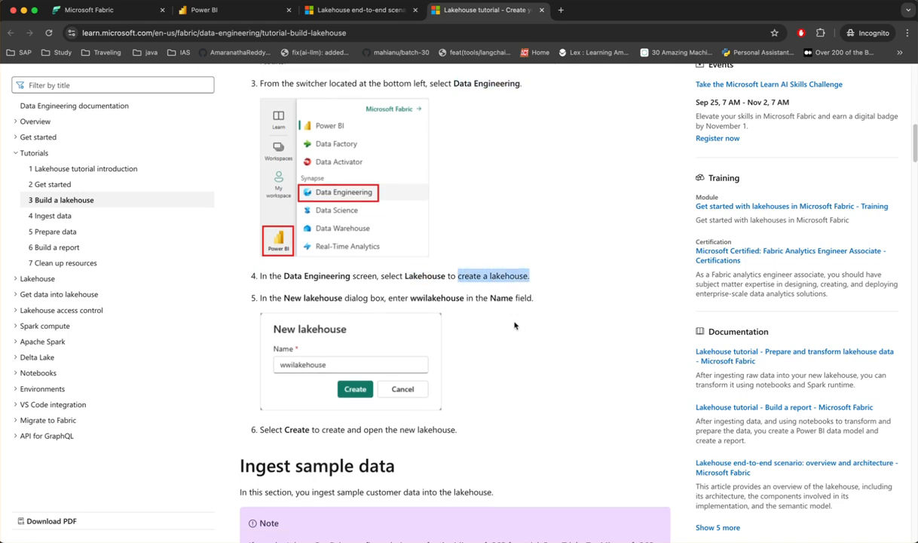
left_click_drag(284, 299, 340, 298)
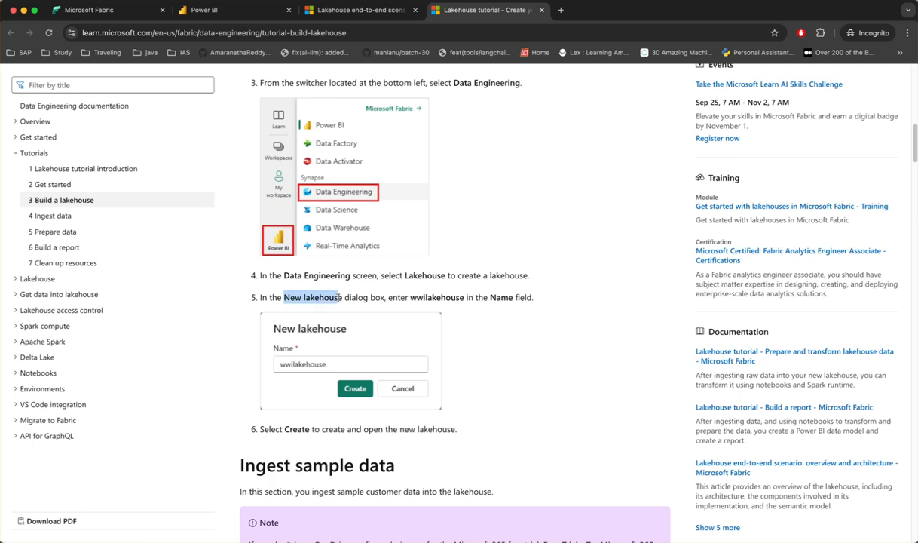
scroll(356, 373, "down", 5)
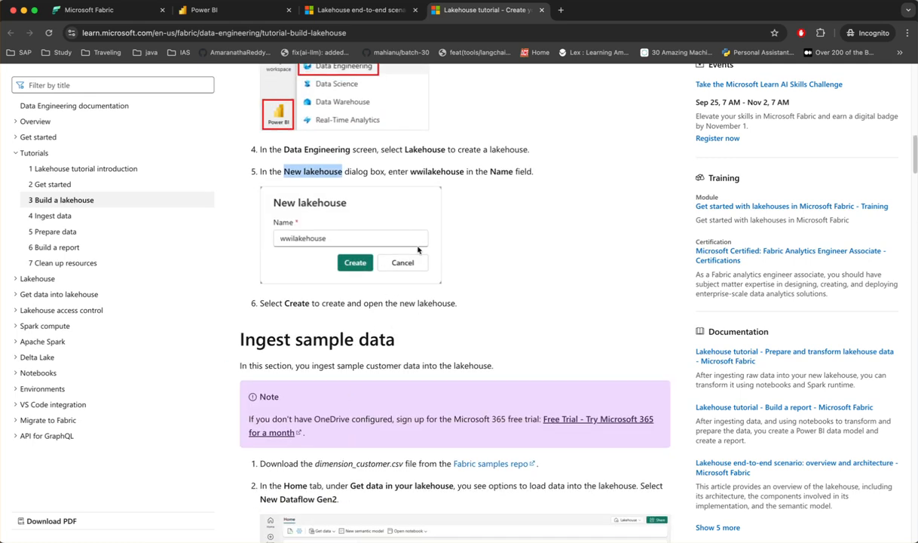
scroll(394, 226, "up", 2)
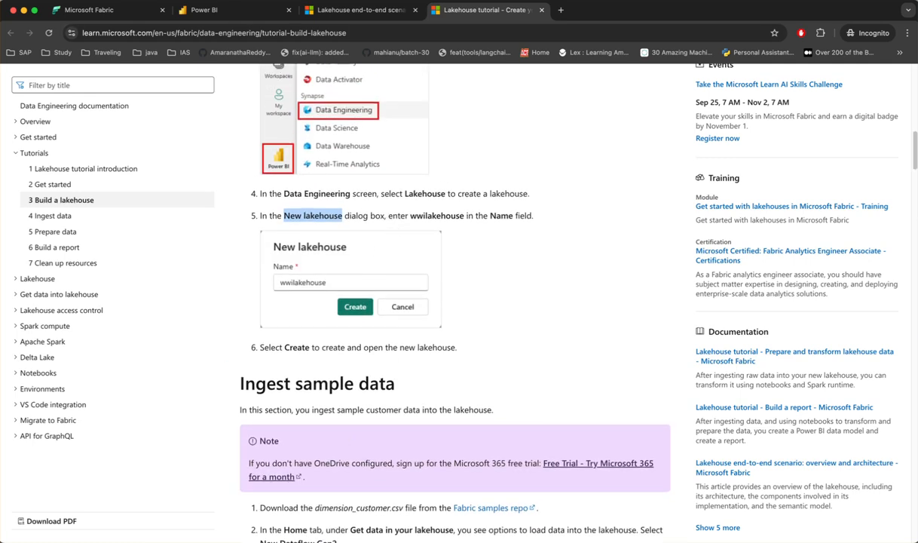
left_click(218, 9)
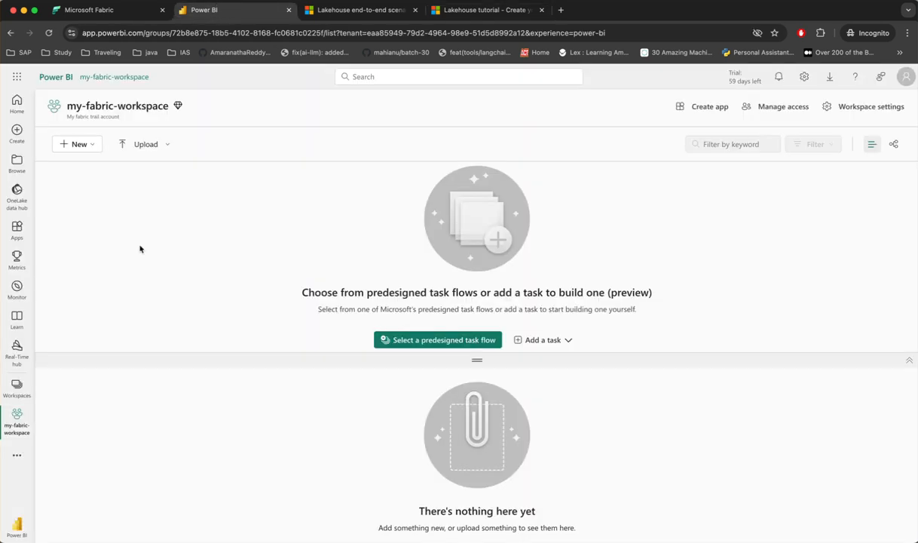
- Switch from the Power BI experience to the Synapse Data Engineering experience
right_click(17, 535)
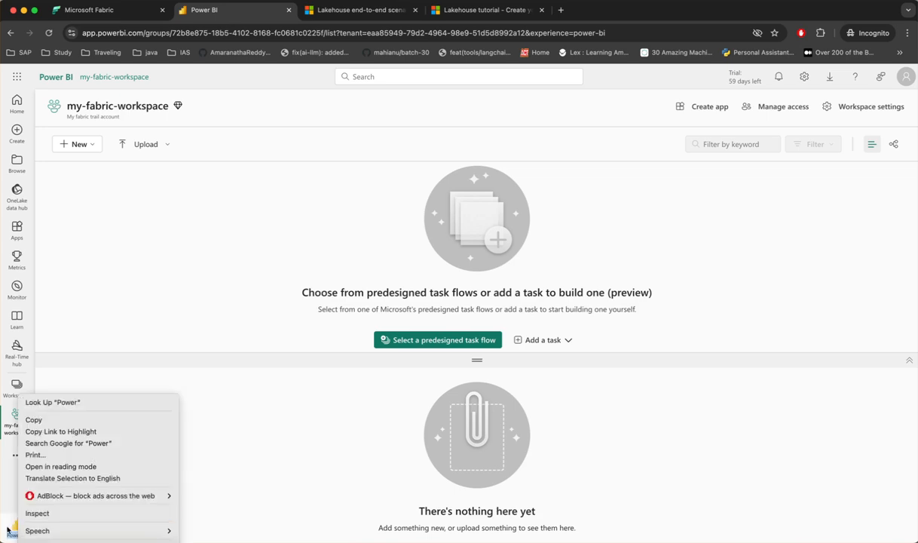
left_click(20, 531)
left_click(18, 530)
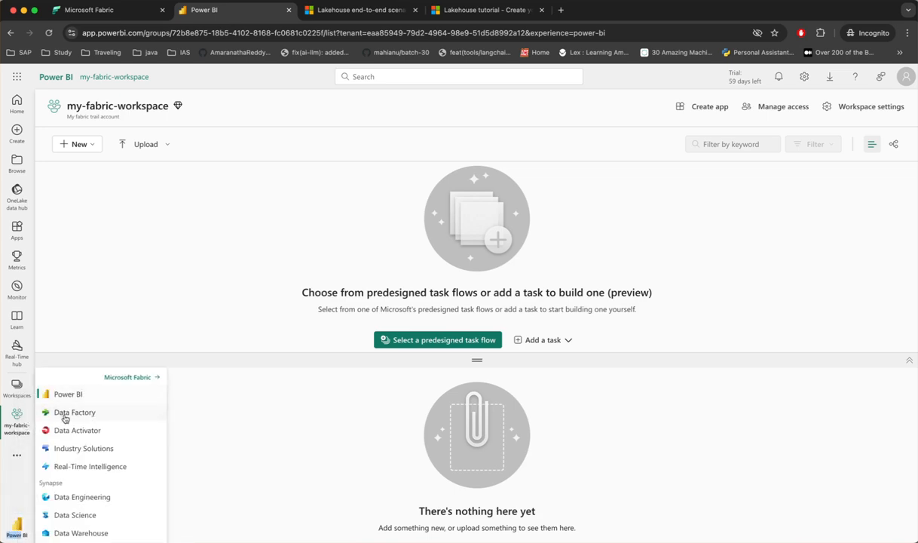
left_click(74, 497)
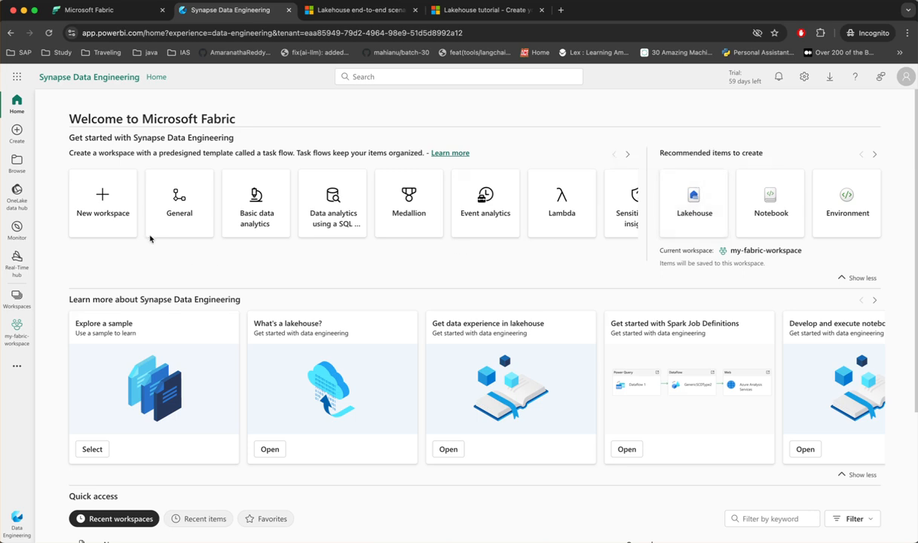
- Look over the Data Engineering home page and open my-fabric-workspace from the recent workspaces
scroll(139, 272, "down", 2)
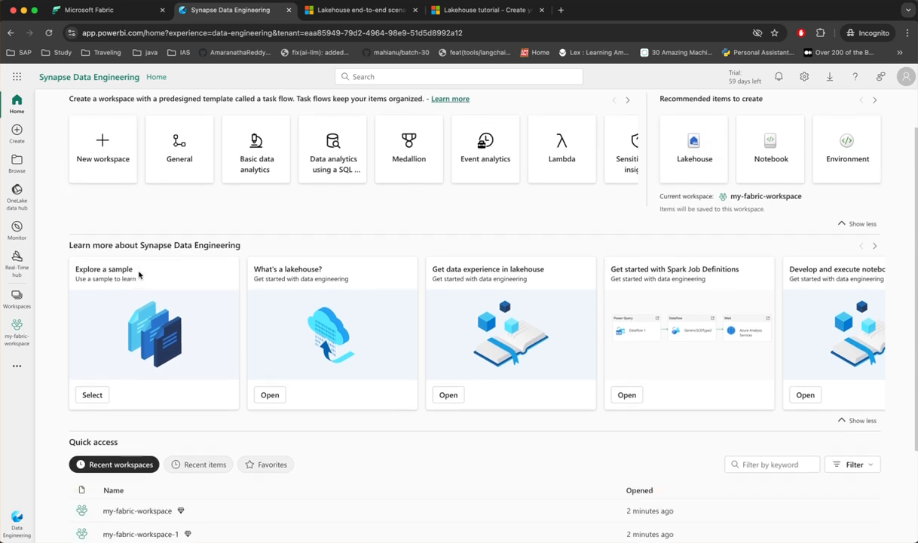
scroll(139, 274, "up", 2)
scroll(139, 275, "down", 3)
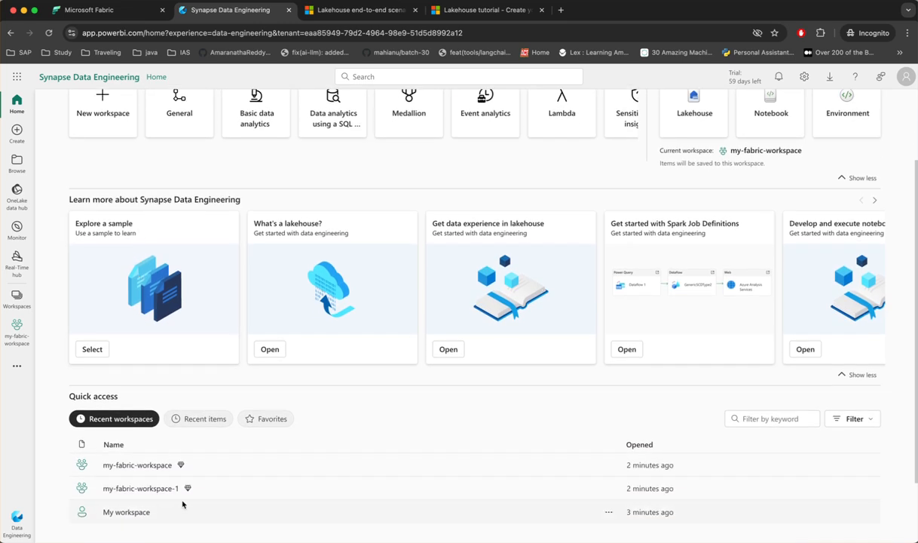
left_click(139, 465)
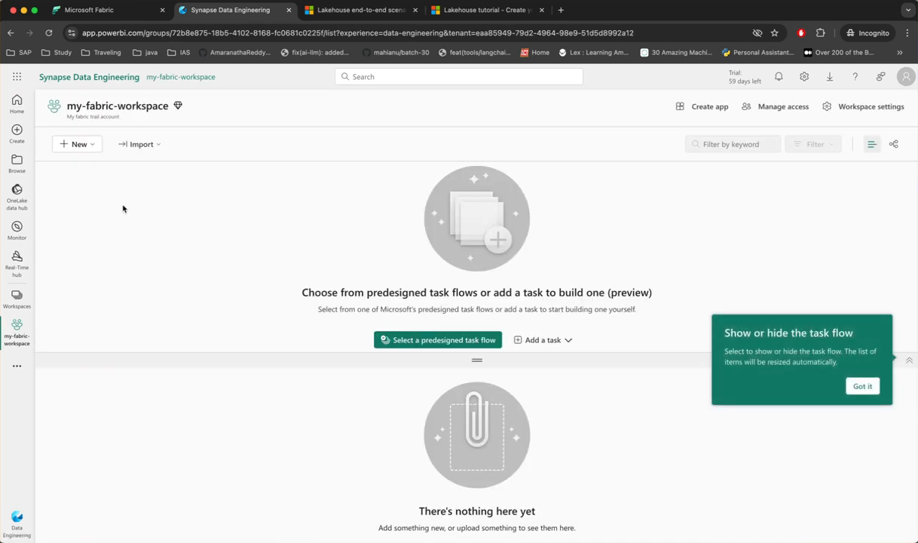
- Create a new lakehouse named myexplakehouse in my-fabric-workspace, leaving lakehouse schemas disabled
left_click(94, 146)
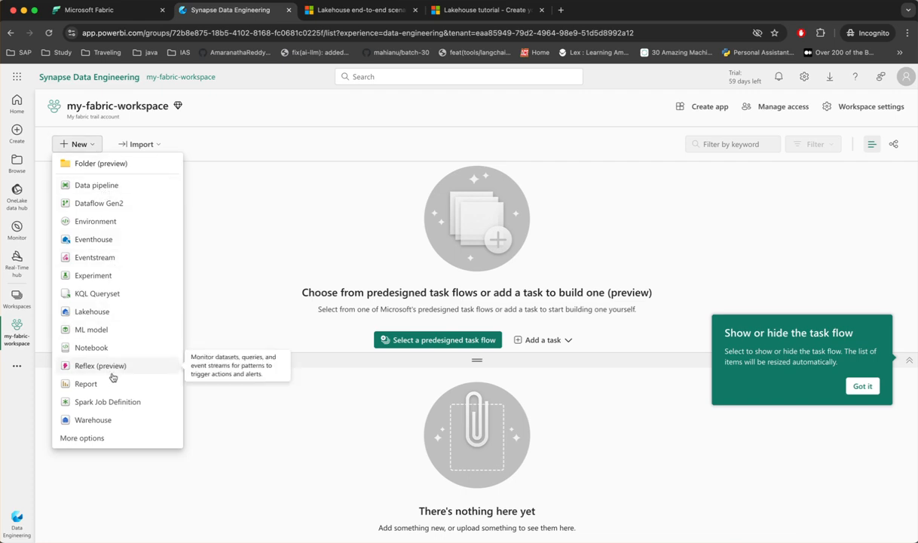
left_click(112, 312)
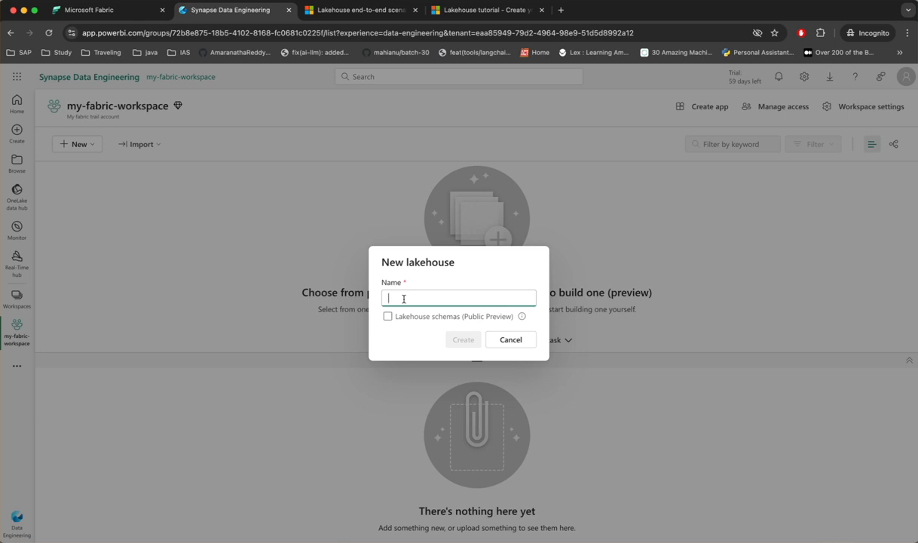
type("m")
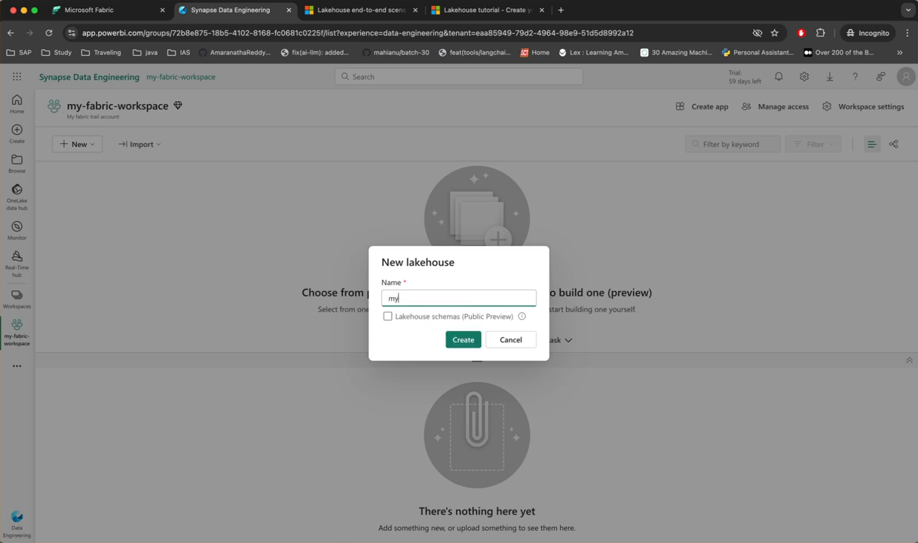
type("y-experimen")
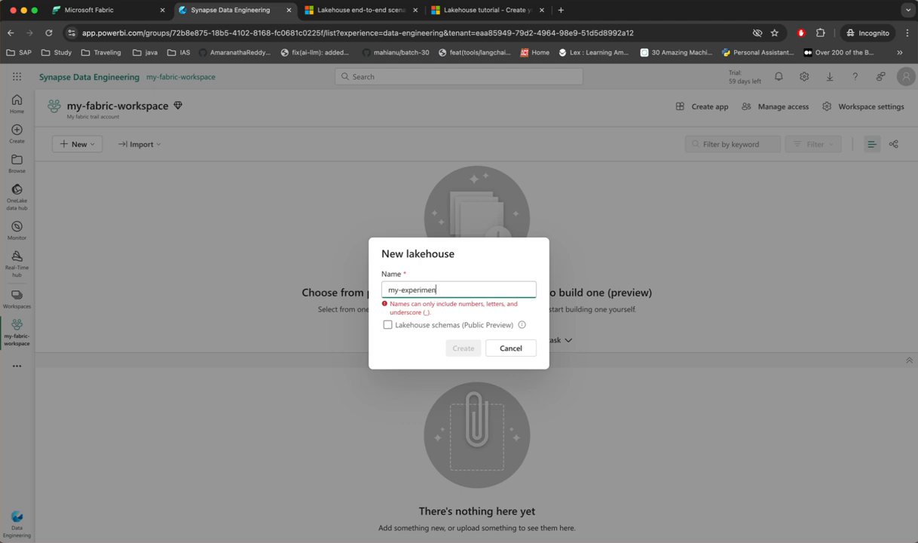
key("BackSpace")
key("BackSpace")
key("BackSpace")
key("BackSpace")
key("BackSpace")
key("BackSpace")
key("BackSpace")
key("BackSpace")
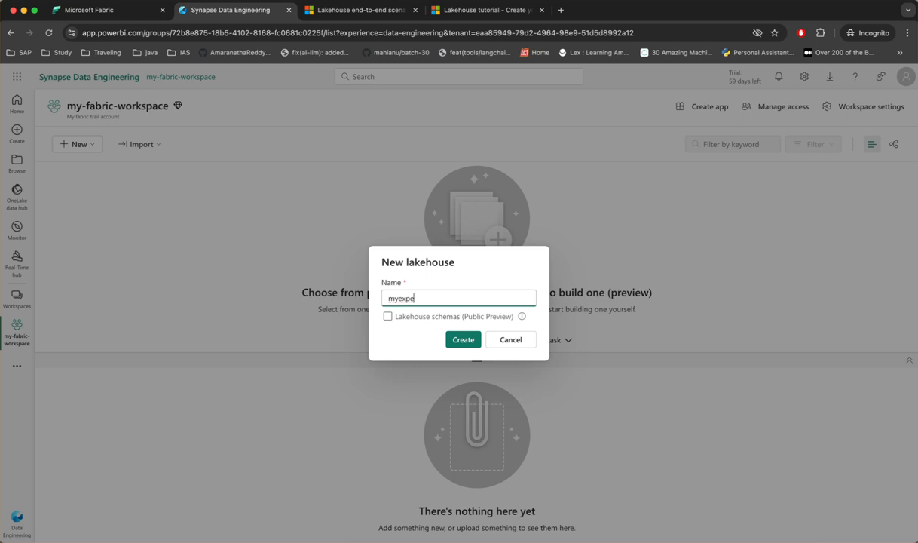
type("experiment")
key("BackSpace")
key("BackSpace")
key("BackSpace")
key("BackSpace")
key("BackSpace")
key("BackSpace")
type("hous")
left_click_drag(448, 299, 417, 302)
key("BackSpace")
key("BackSpace")
type("lake")
left_click(465, 341)
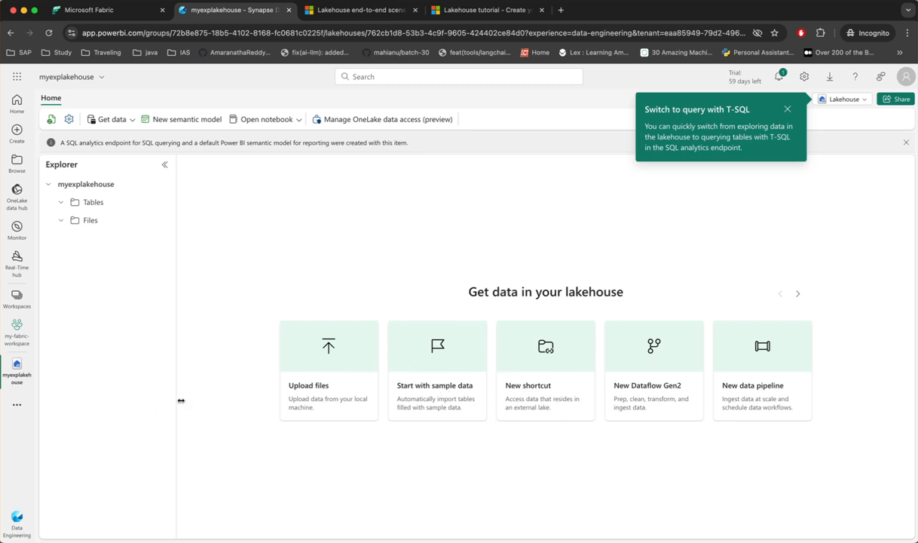
- Read the tutorial's "Ingest sample data" section on downloading dimension_customer.csv and choosing New Dataflow Gen2
left_click(501, 18)
scroll(513, 297, "down", 5)
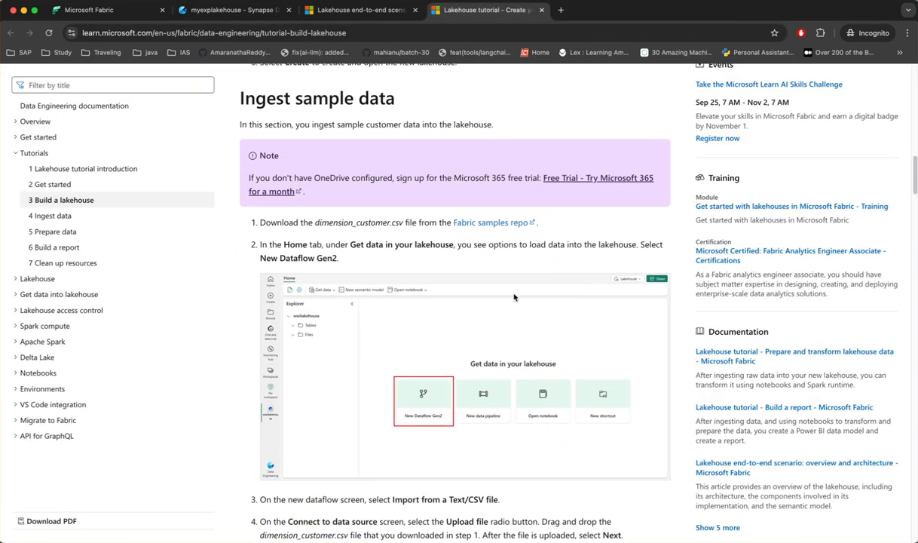
scroll(514, 297, "up", 1)
left_click_drag(303, 124, 374, 124)
scroll(343, 313, "down", 1)
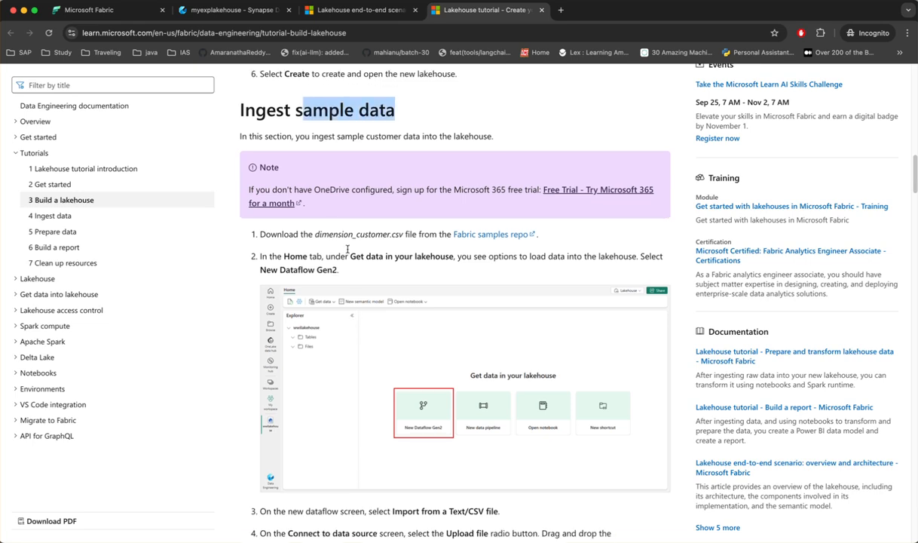
scroll(362, 226, "up", 1)
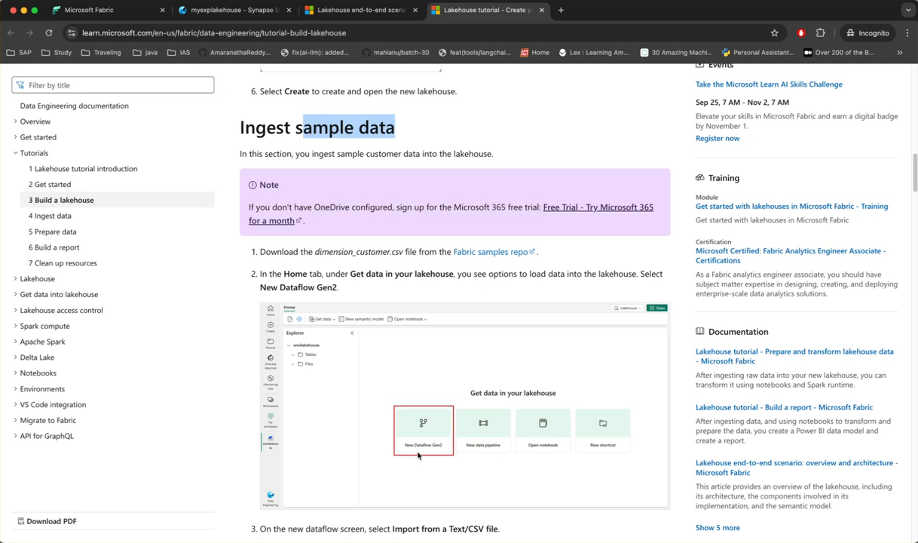
double_click(336, 250)
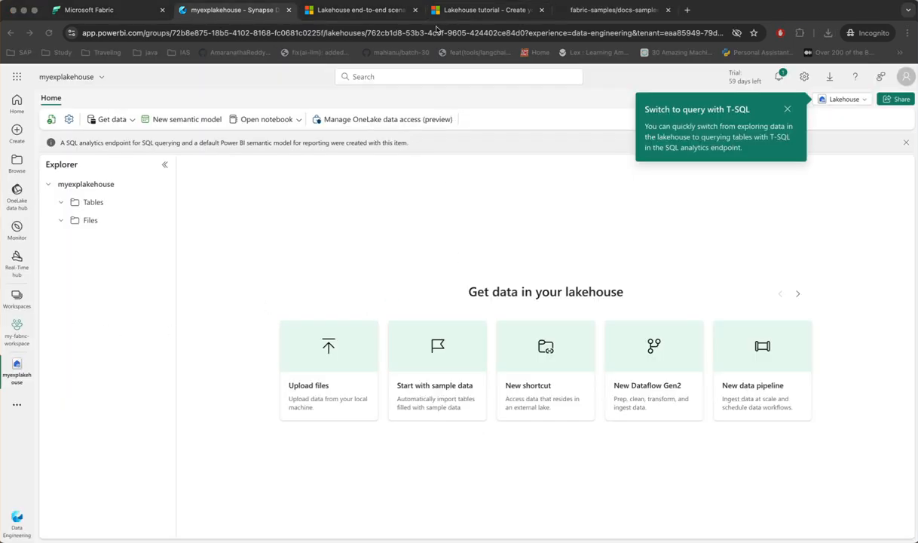
- Return to the tutorial's "Ingest sample data" section and view dimension_customer.csv in the Fabric samples repo on GitHub
left_click(454, 12)
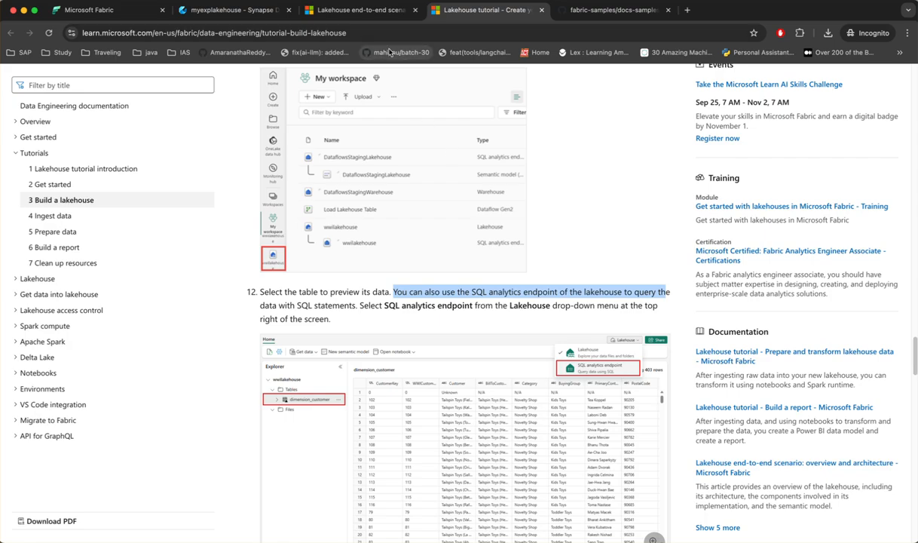
scroll(398, 248, "up", 15)
scroll(398, 248, "up", 7)
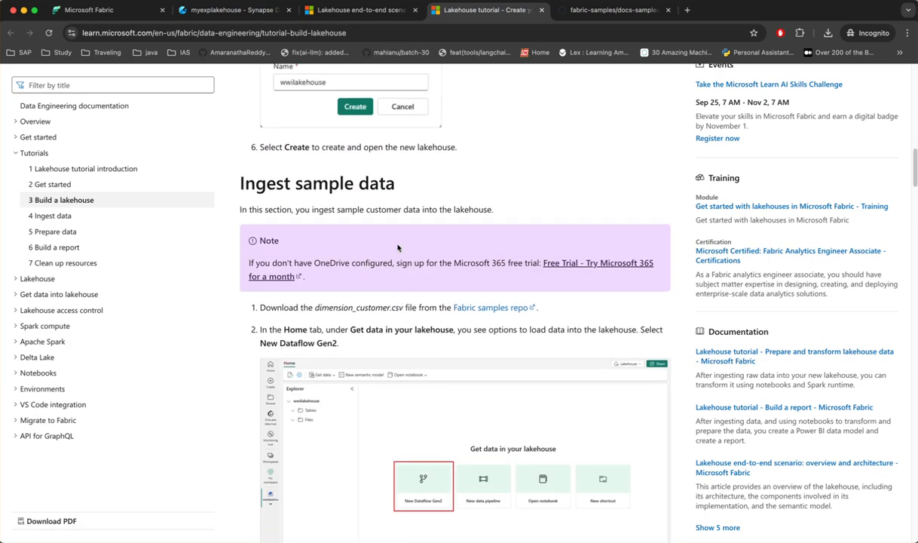
scroll(340, 253, "down", 2)
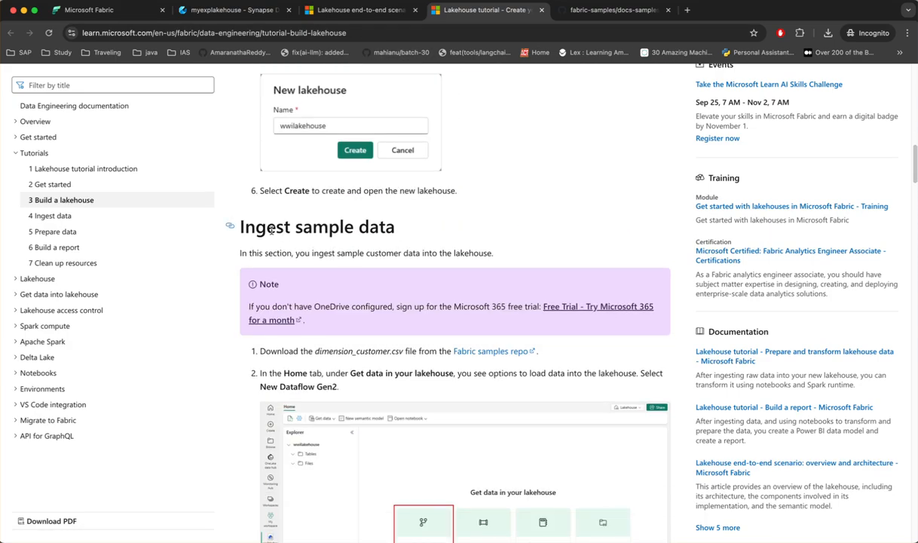
left_click_drag(296, 227, 391, 245)
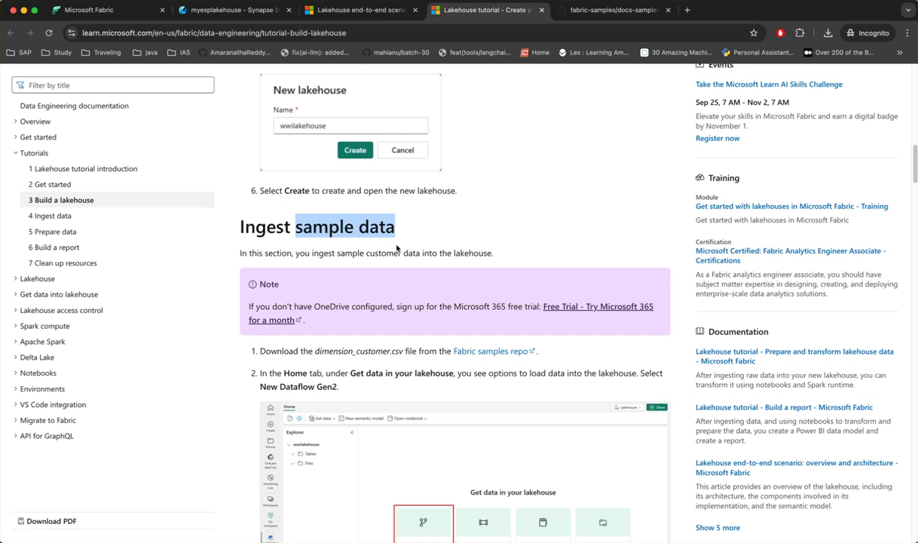
scroll(448, 248, "down", 1)
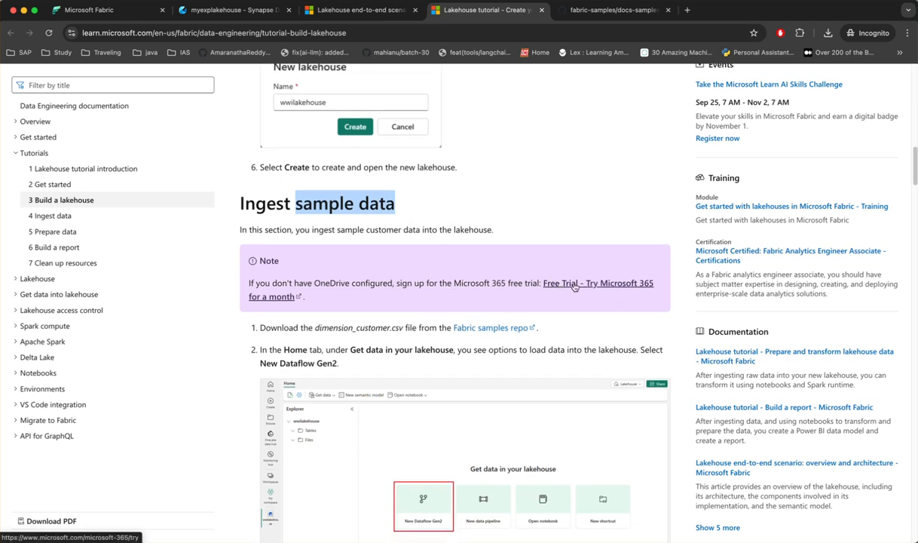
scroll(471, 321, "down", 1)
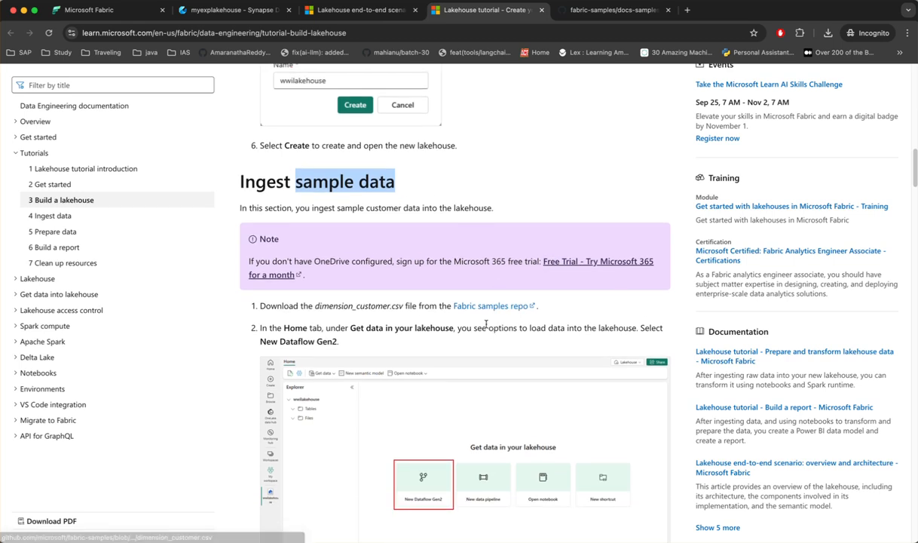
left_click(484, 308)
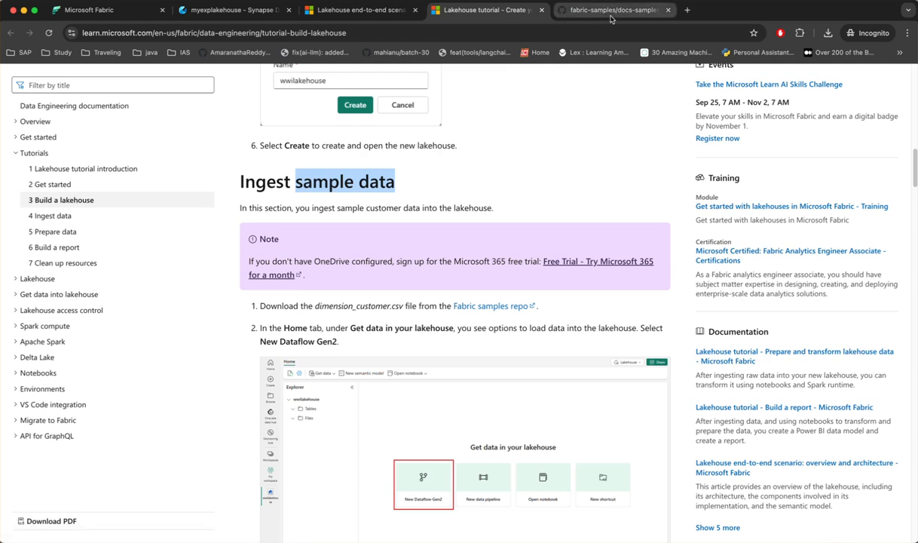
scroll(555, 375, "down", 1)
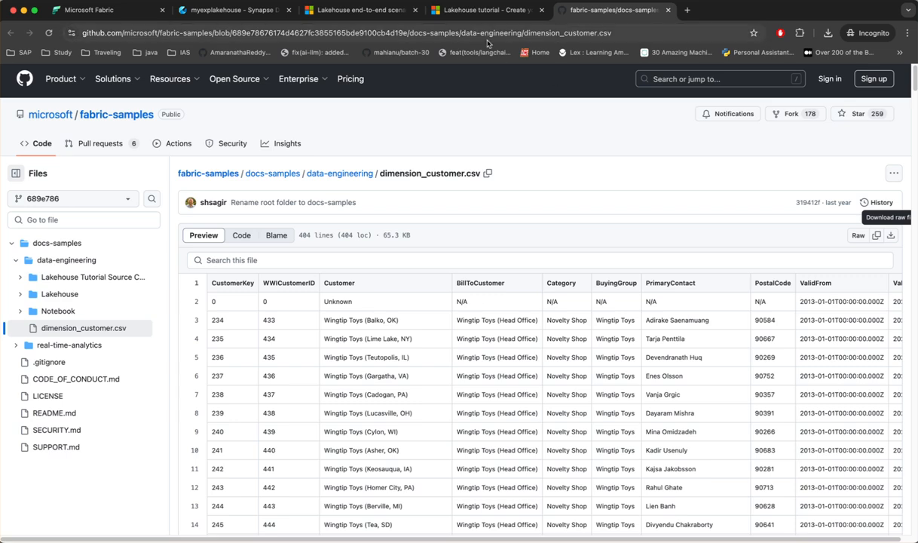
- Compare the tutorial's New Dataflow Gen2 illustration with the options for getting data into myexplakehouse
left_click(260, 11)
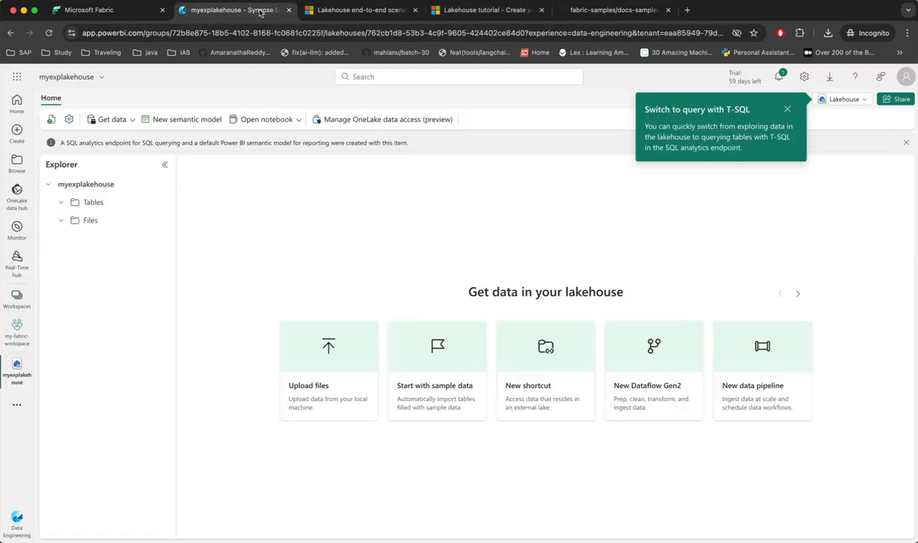
left_click(467, 10)
scroll(476, 297, "down", 1)
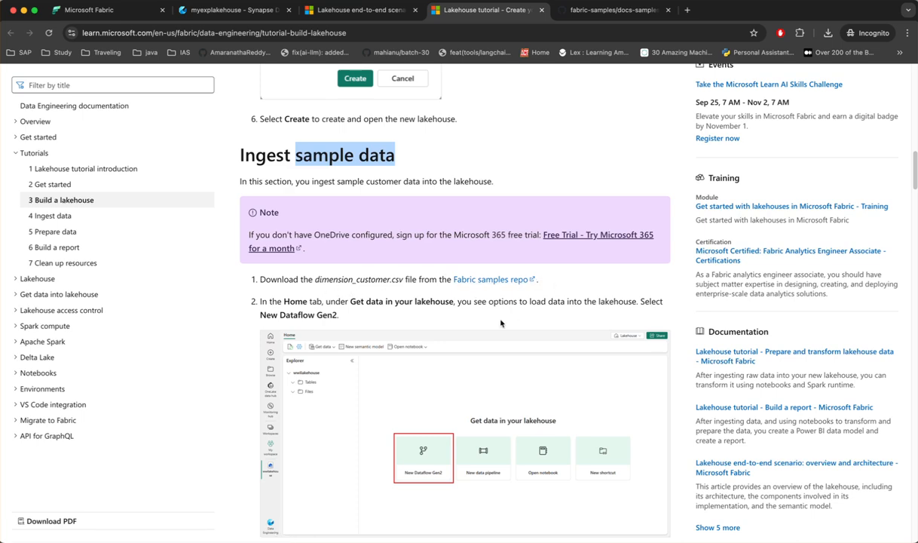
scroll(500, 323, "down", 1)
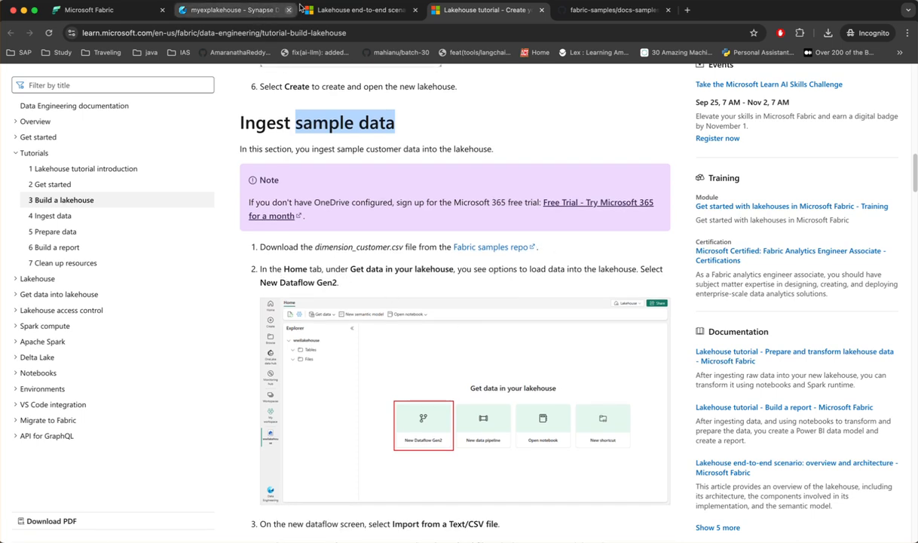
left_click(226, 10)
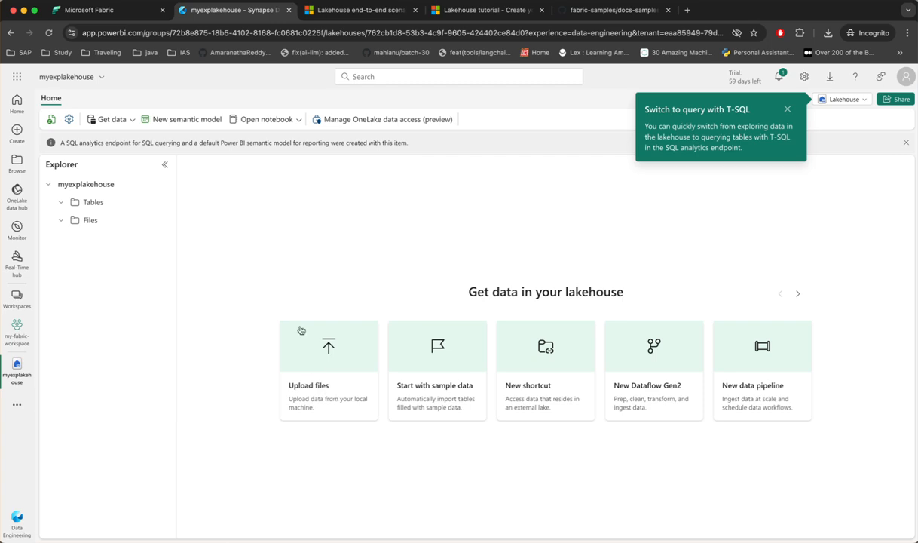
left_click(486, 11)
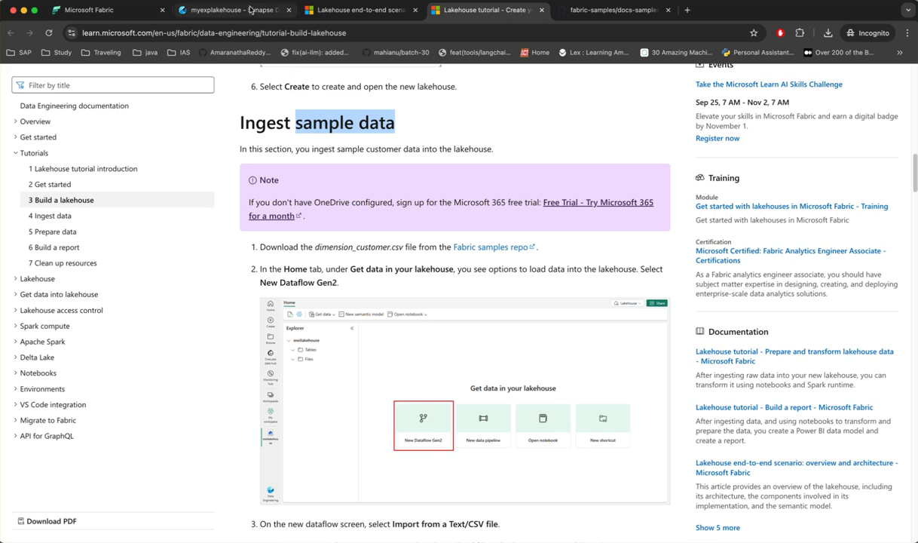
left_click(248, 10)
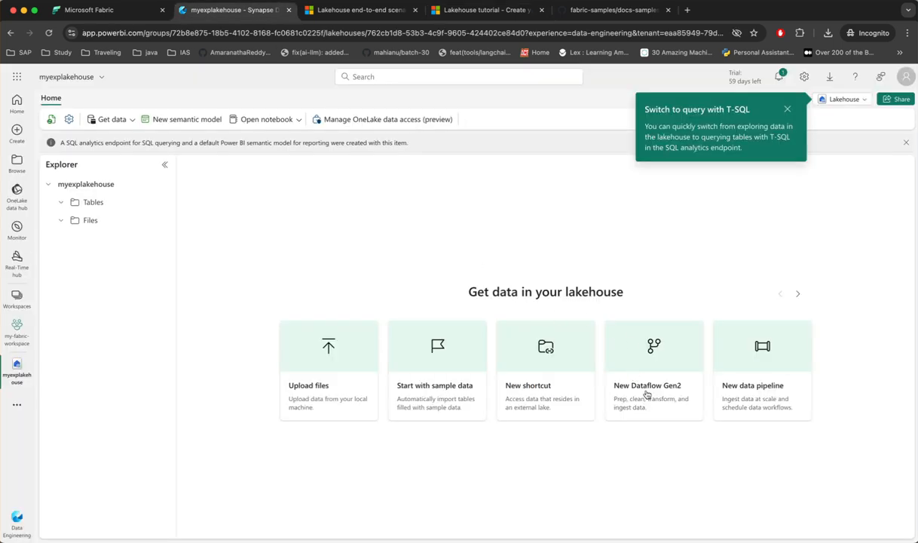
- Reload the myexplakehouse page, dismissing its T-SQL tip, and create a new Dataflow Gen2 from the lakehouse
left_click(48, 33)
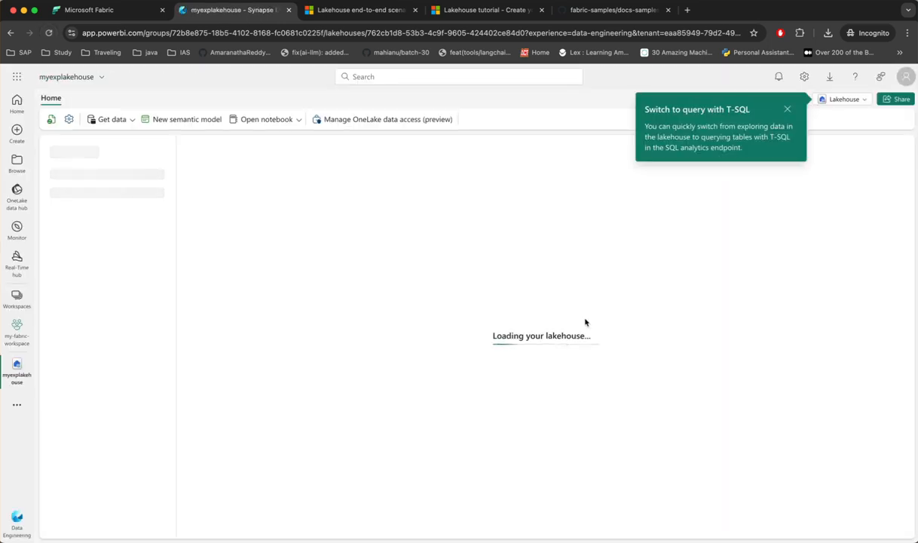
left_click(787, 110)
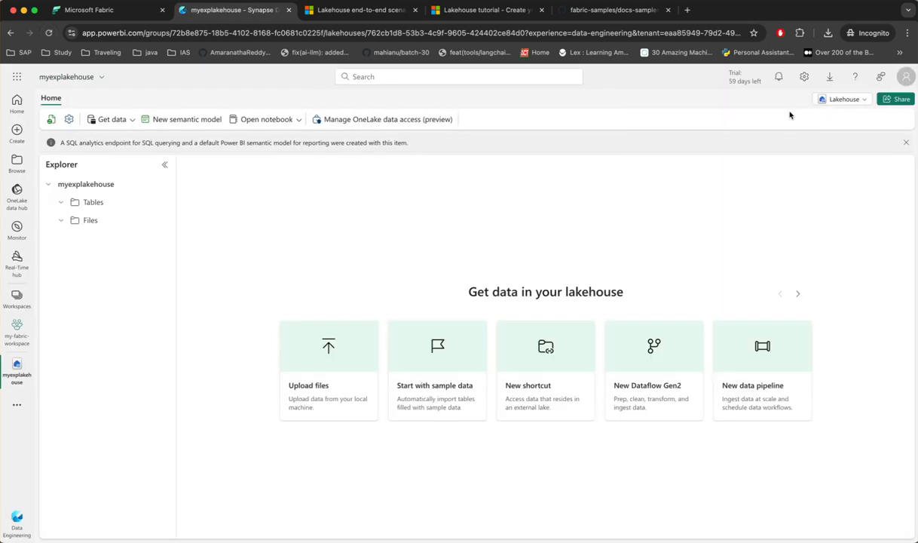
left_click(646, 396)
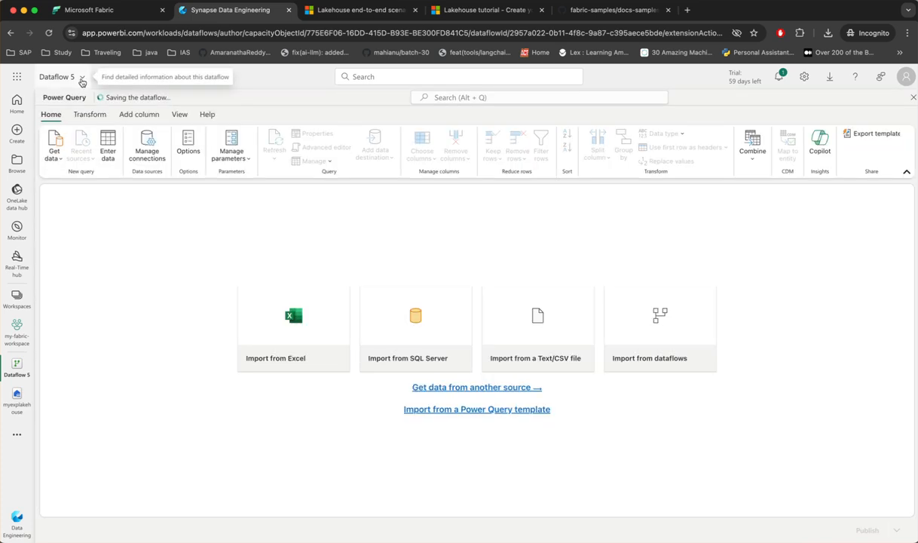
left_click(82, 78)
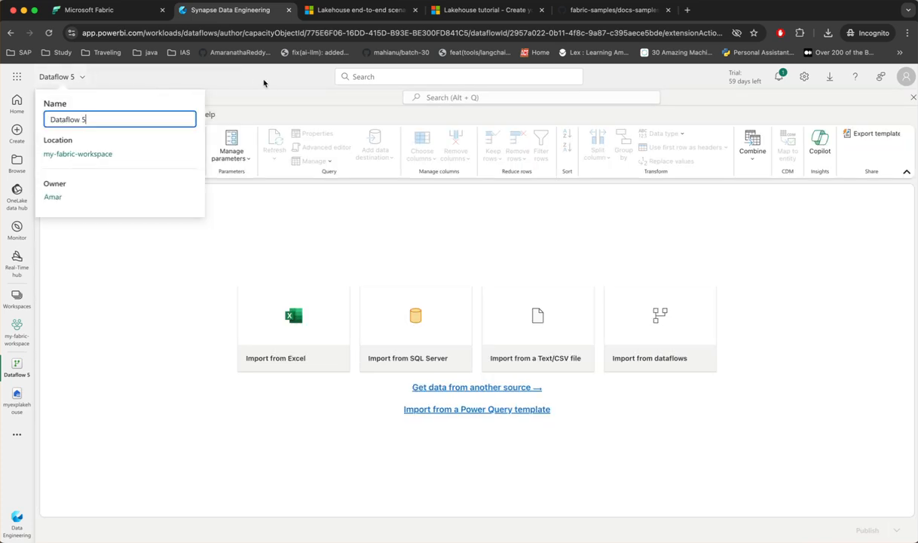
left_click_drag(168, 114, 41, 118)
type("customer-giment")
key("BackSpace")
key("BackSpace")
key("BackSpace")
key("BackSpace")
type("mention")
right_click(97, 119)
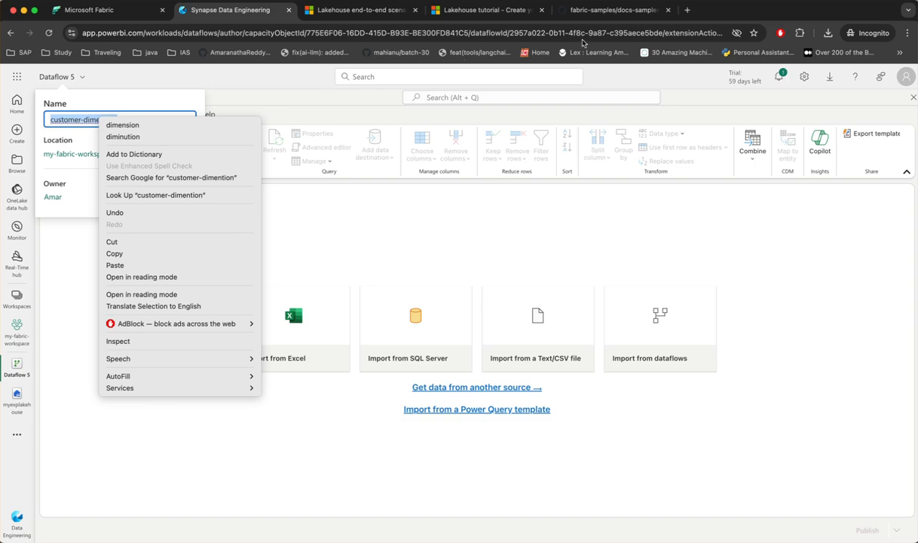
- Copy the path of dimension_customer.csv from its GitHub page and try it, without the .csv extension, as the dataflow's name
left_click(611, 11)
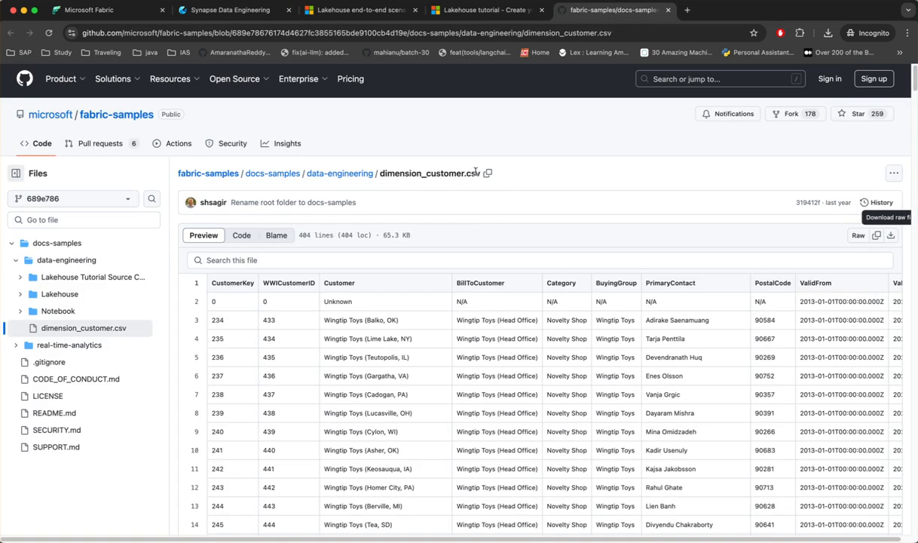
left_click(229, 9)
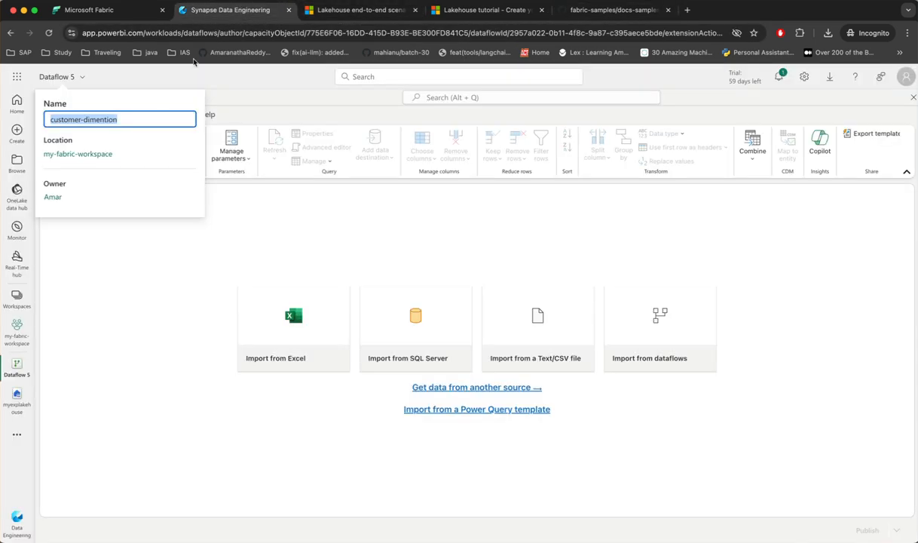
key("BackSpace")
type("docs-samples/data-engineering/dimension_customer.csv")
key("BackSpace")
key("BackSpace")
key("BackSpace")
key("BackSpace")
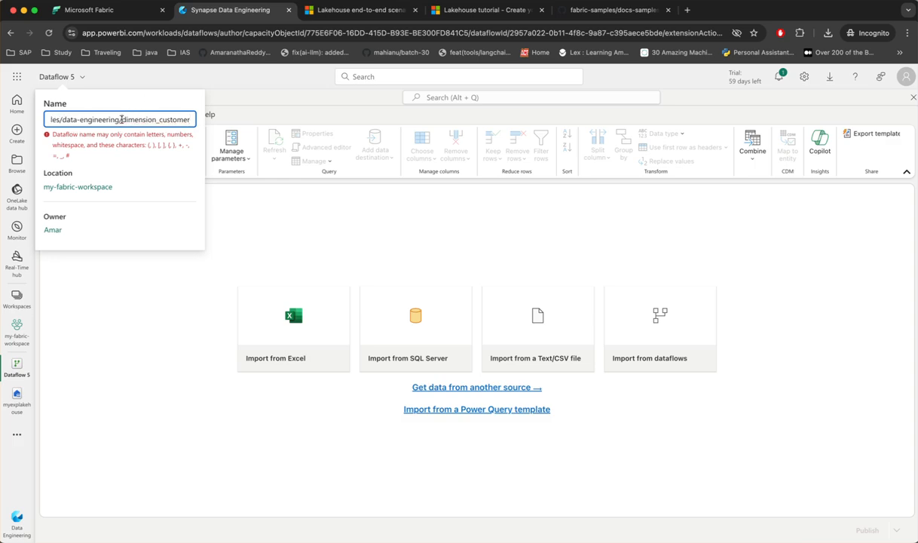
key("Escape")
- Rename the dataflow to dimension_customer, keeping only the base file name of the copied path
left_click(81, 76)
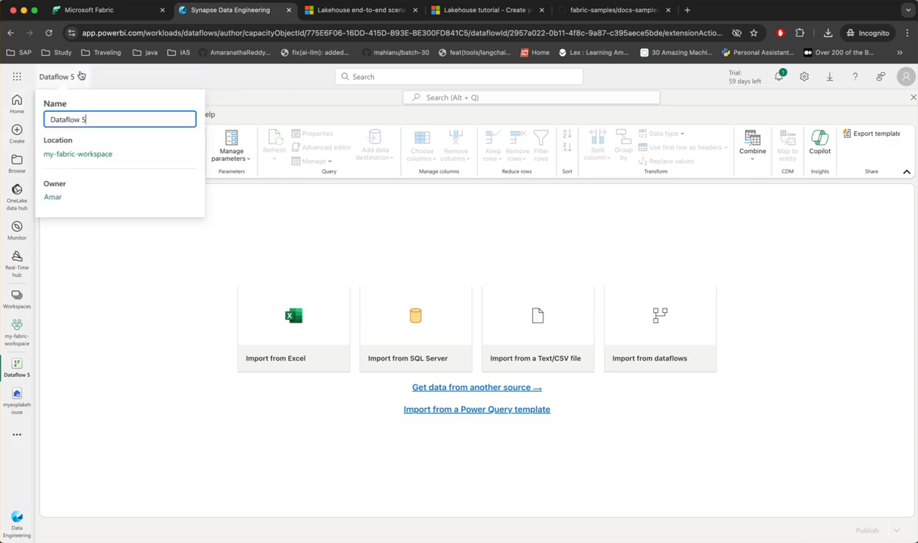
key("super+a")
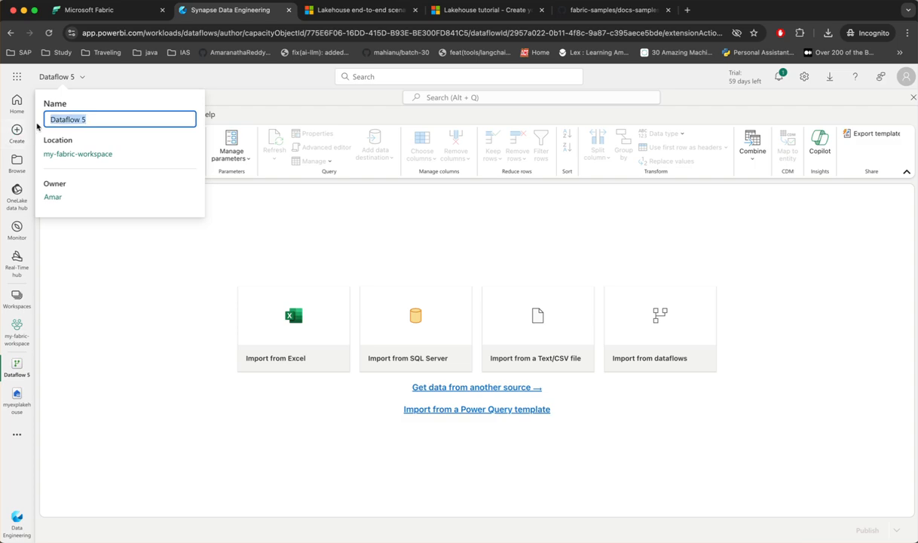
key("super+v")
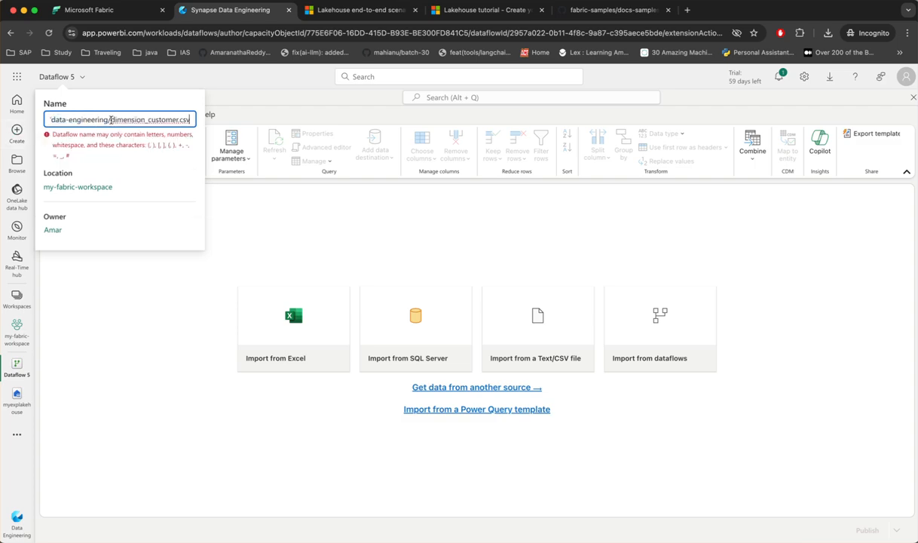
left_click_drag(111, 120, 46, 122)
key("BackSpace")
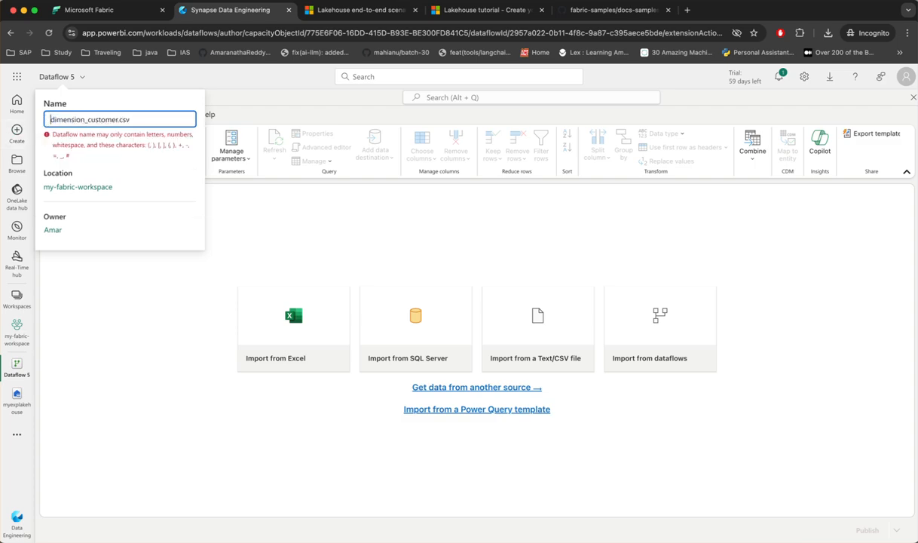
key("BackSpace")
key("BackSpace")
key("BackSpace")
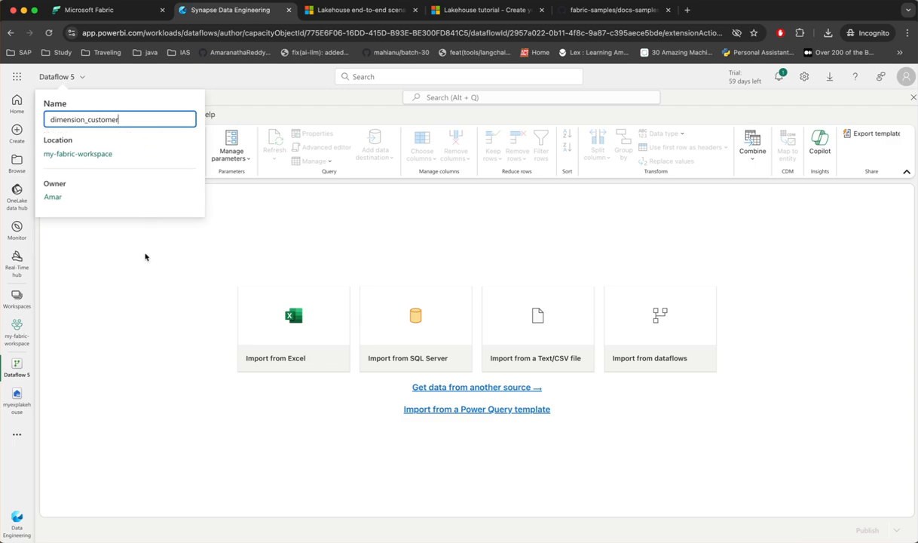
key("Return")
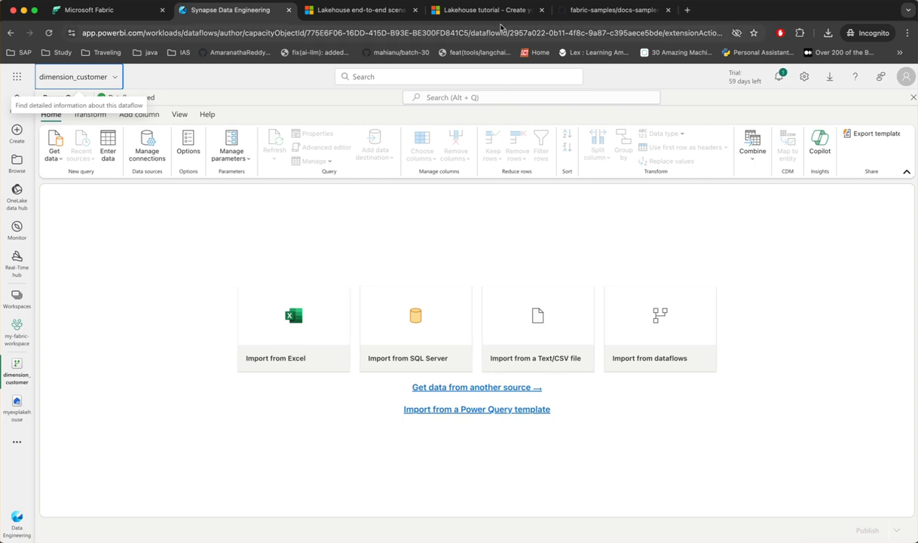
- Check the tutorial's instructions on the data source connection and start an import from a Text/CSV file in the dataflow
left_click(483, 9)
scroll(465, 302, "down", 3)
scroll(438, 388, "down", 3)
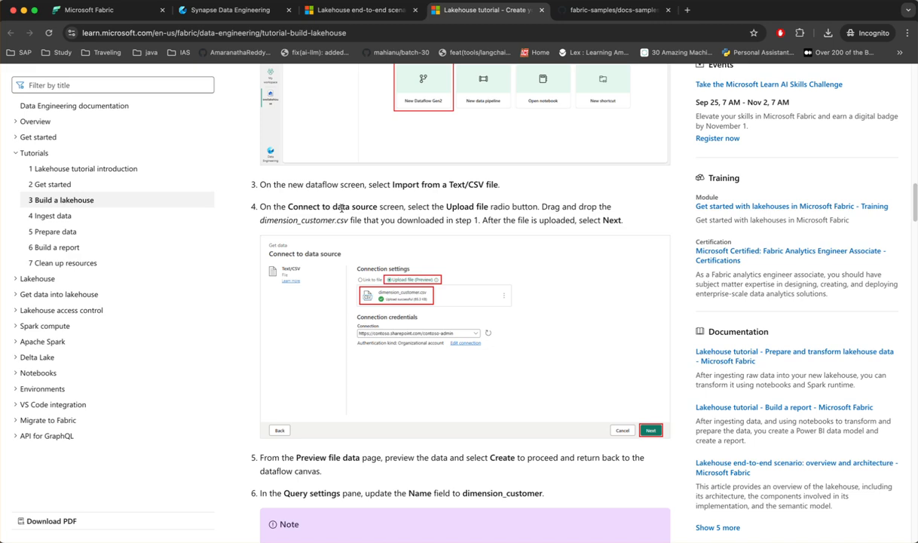
left_click(226, 10)
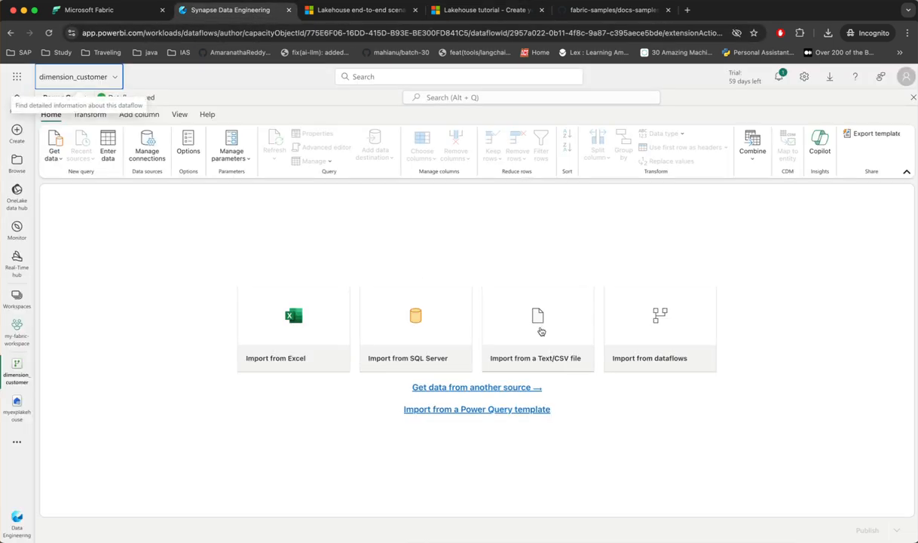
left_click(540, 331)
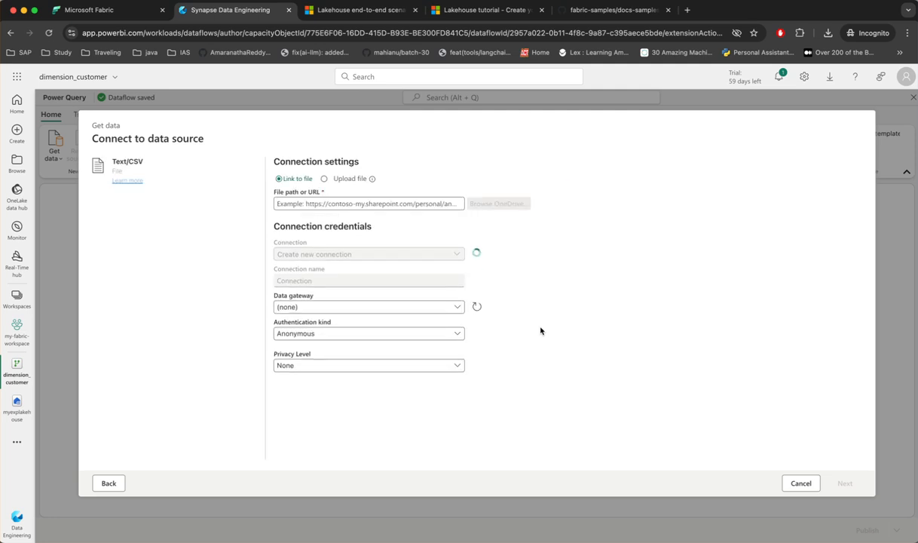
- Try the Upload file option for the Text/CSV source, comparing it with the tutorial and reviewing the available connection choices
left_click(325, 180)
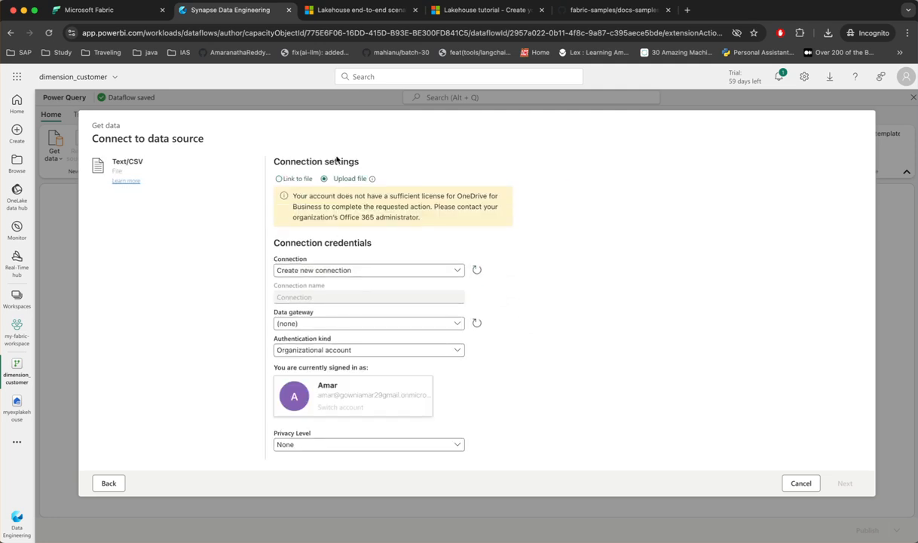
left_click(482, 10)
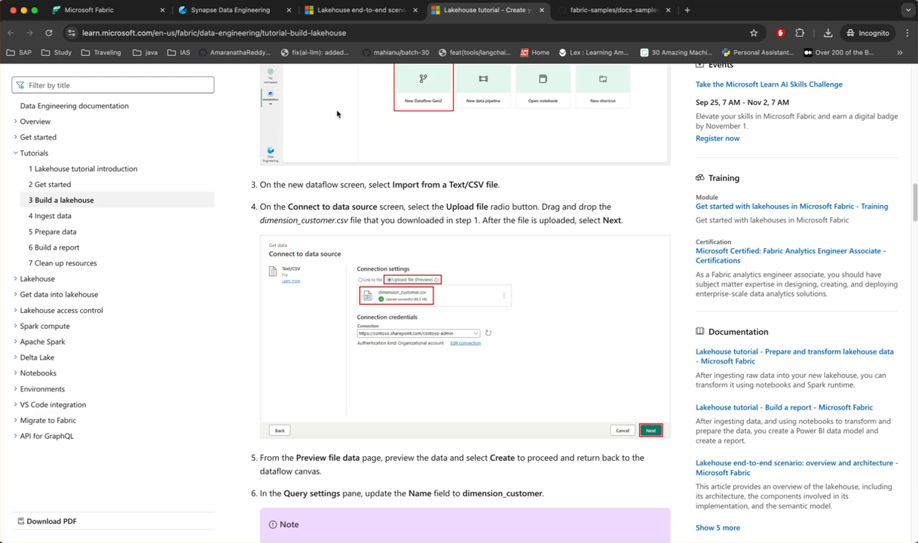
left_click(230, 10)
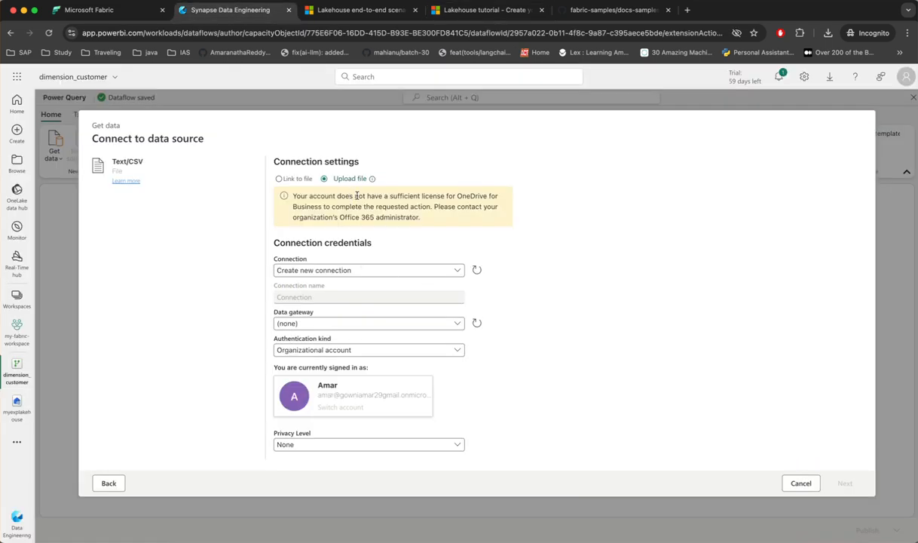
left_click_drag(356, 195, 453, 208)
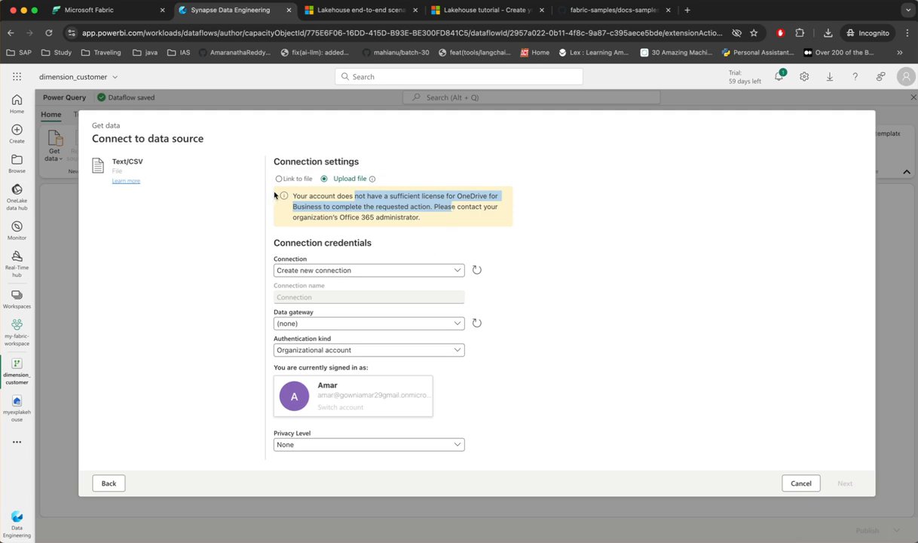
left_click(392, 269)
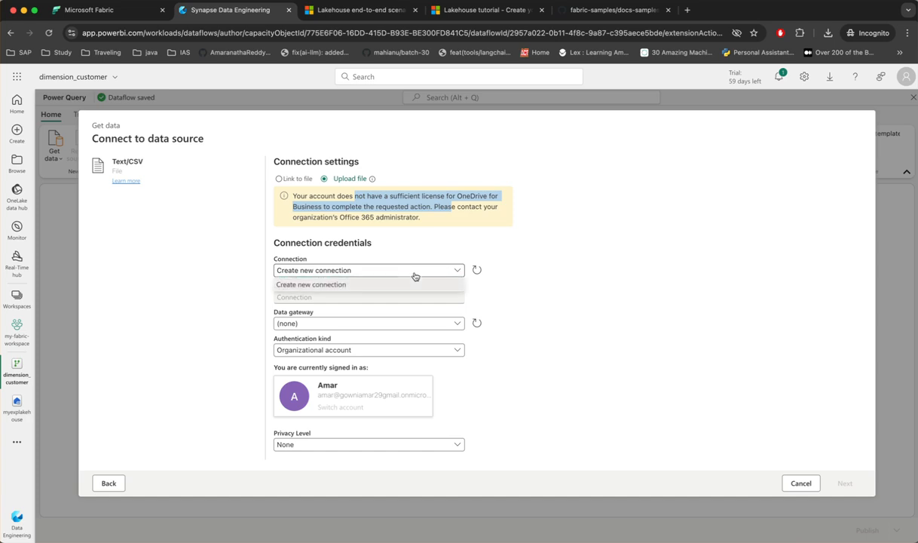
left_click(434, 269)
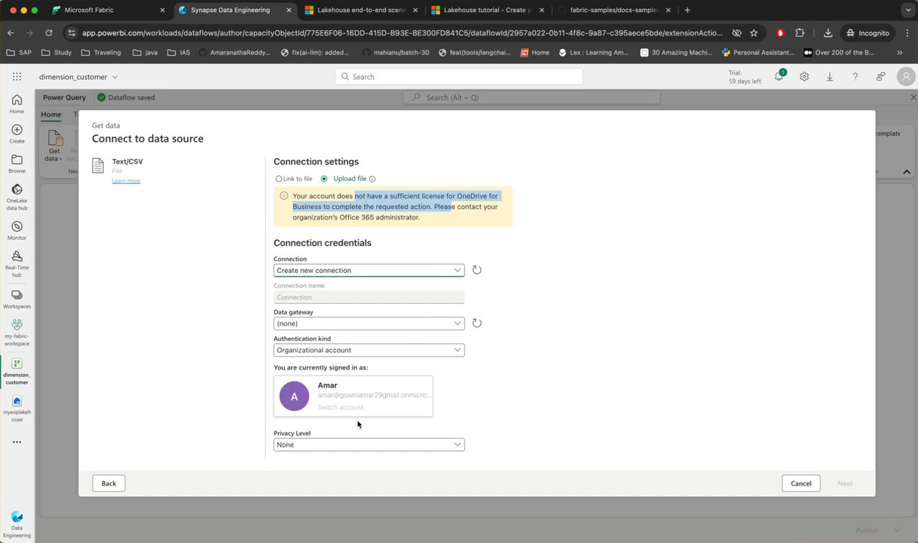
left_click(278, 179)
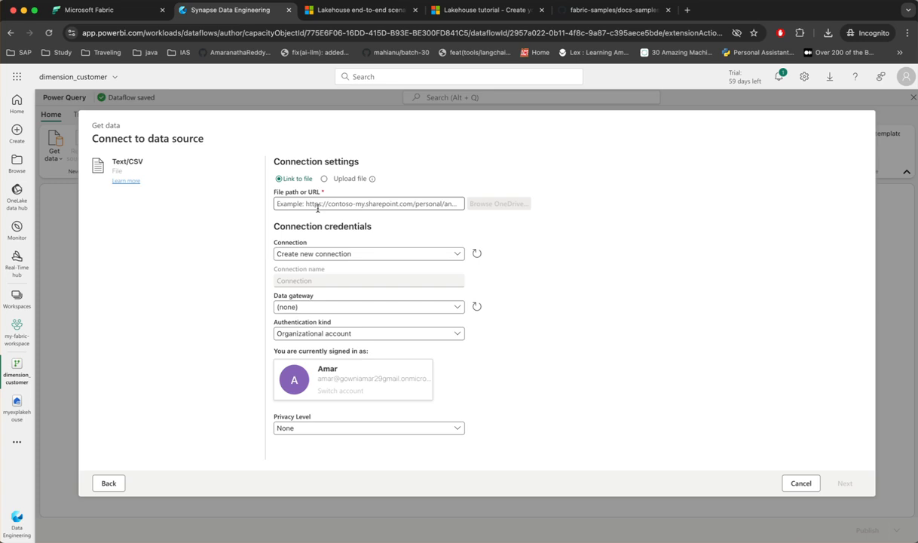
left_click(324, 180)
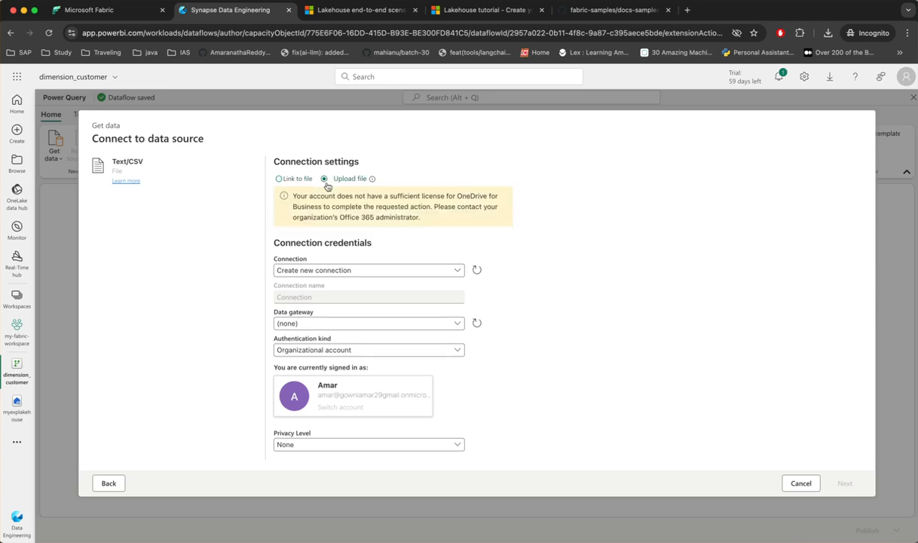
left_click_drag(342, 208, 493, 207)
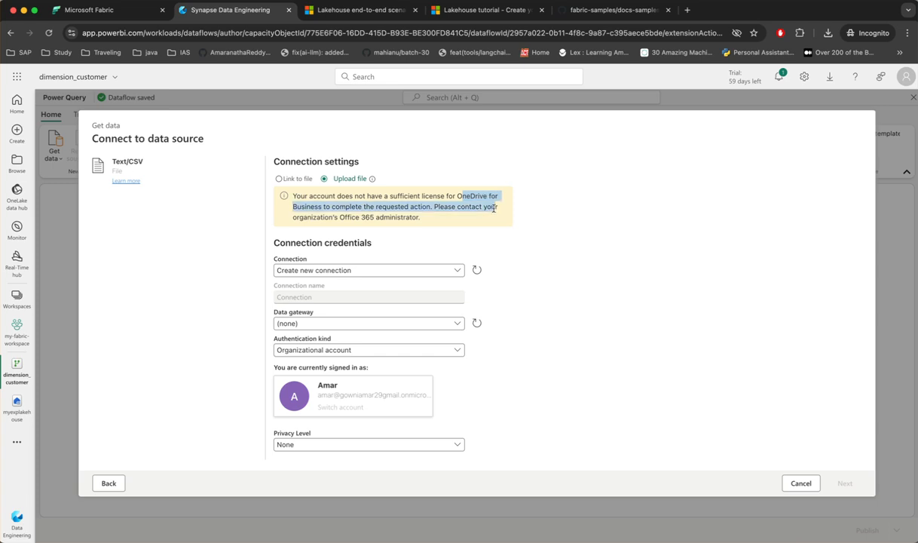
left_click_drag(419, 216, 338, 215)
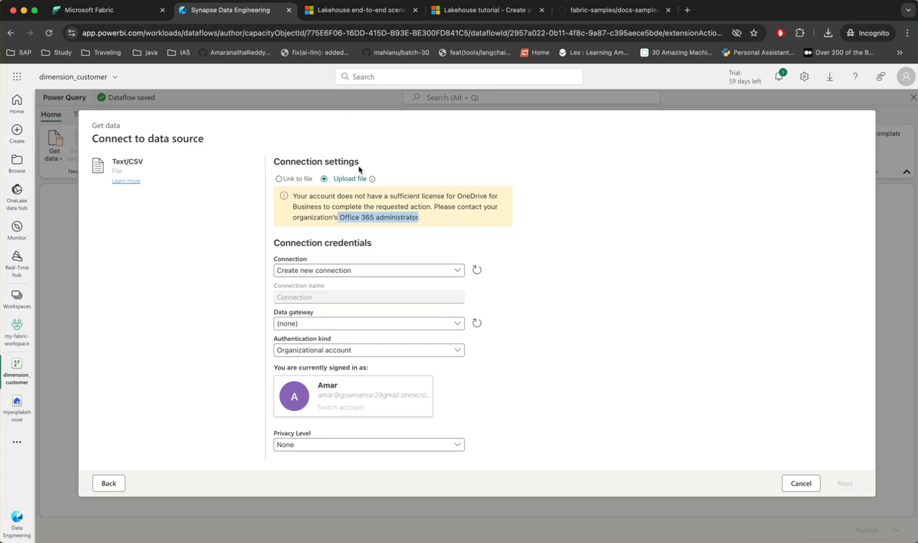
- Set the source to Link to file, using the GitHub page URL of dimension_customer.csv in the fabric-samples repo
left_click(279, 179)
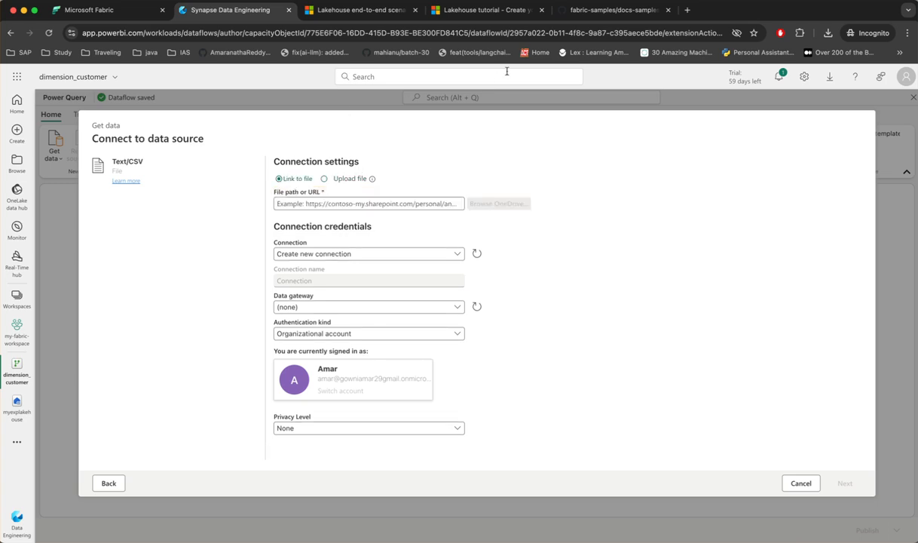
left_click(622, 12)
left_click(609, 33)
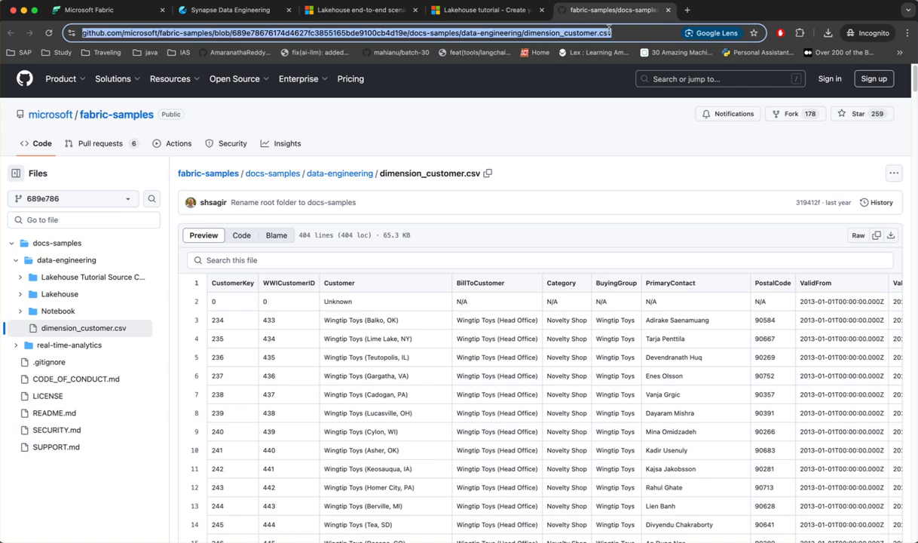
left_click(229, 9)
left_click(342, 202)
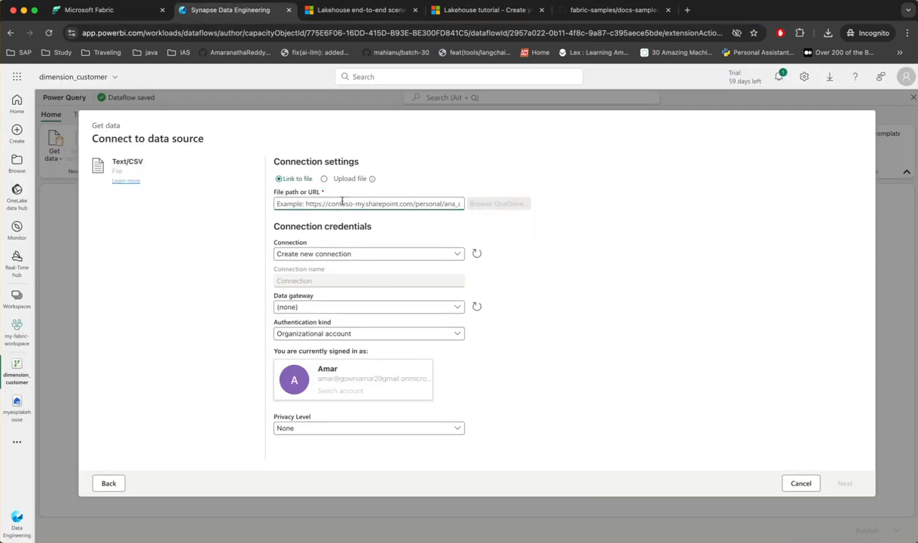
key("super+v")
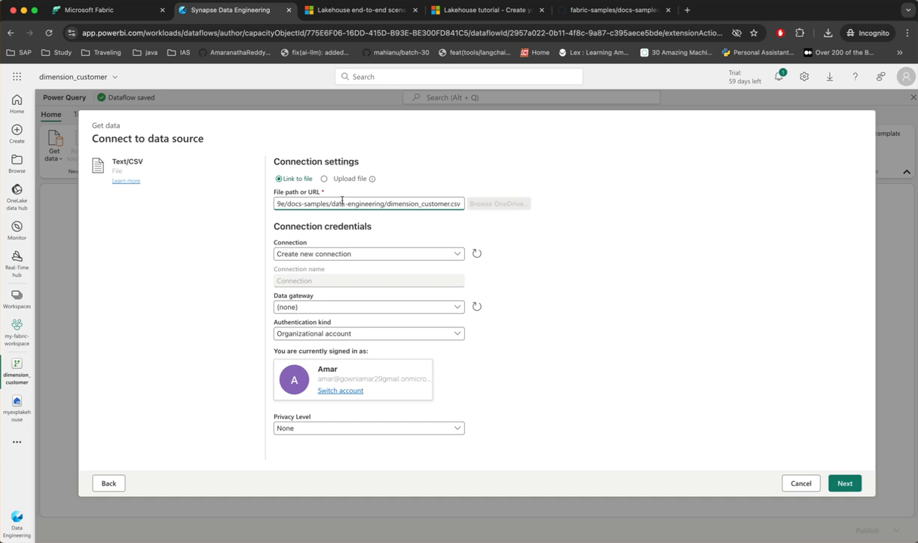
key("Tab")
left_click(575, 262)
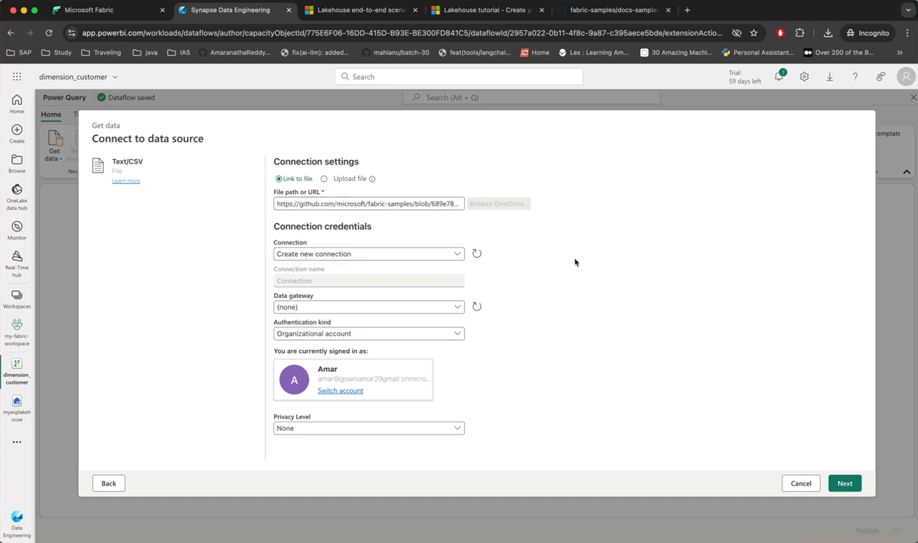
- Recheck the tutorial's connection instructions and try to connect to the linked CSV file with the organizational account
left_click(473, 14)
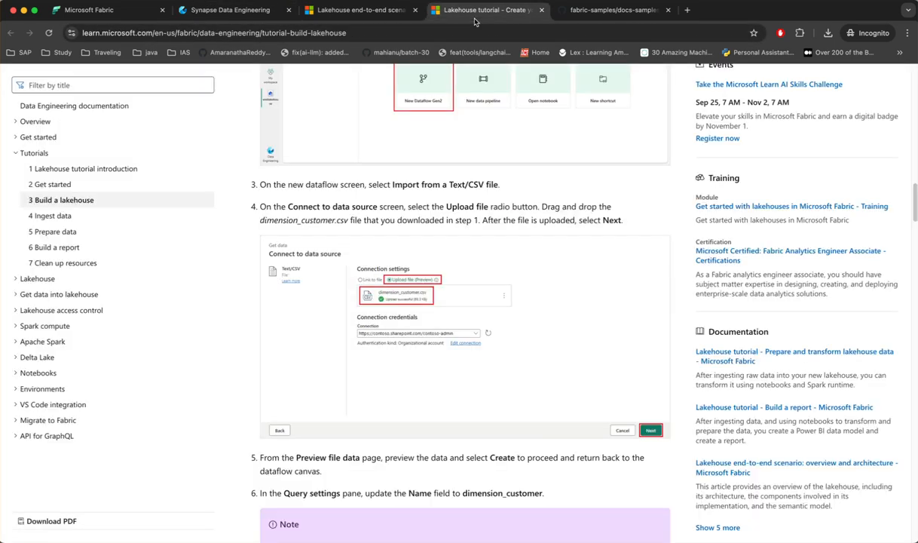
scroll(390, 299, "down", 3)
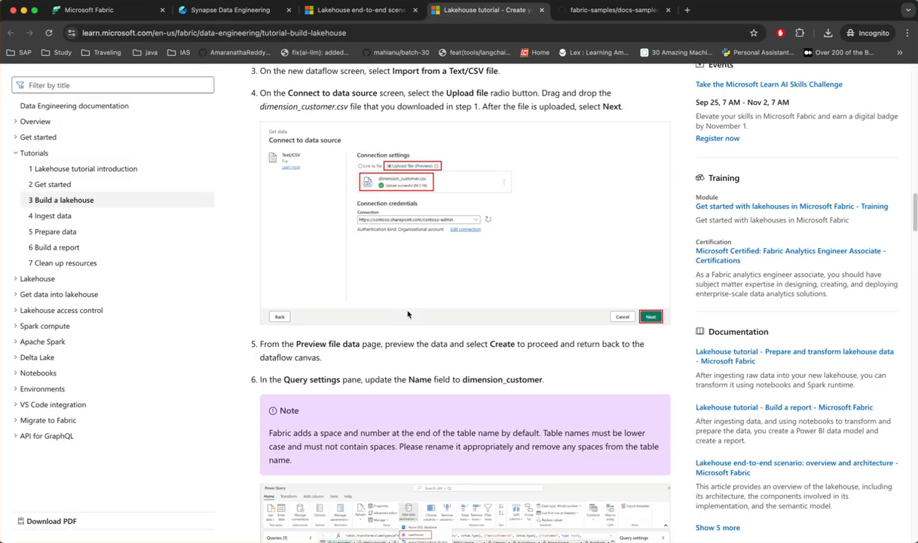
left_click(344, 15)
left_click(242, 11)
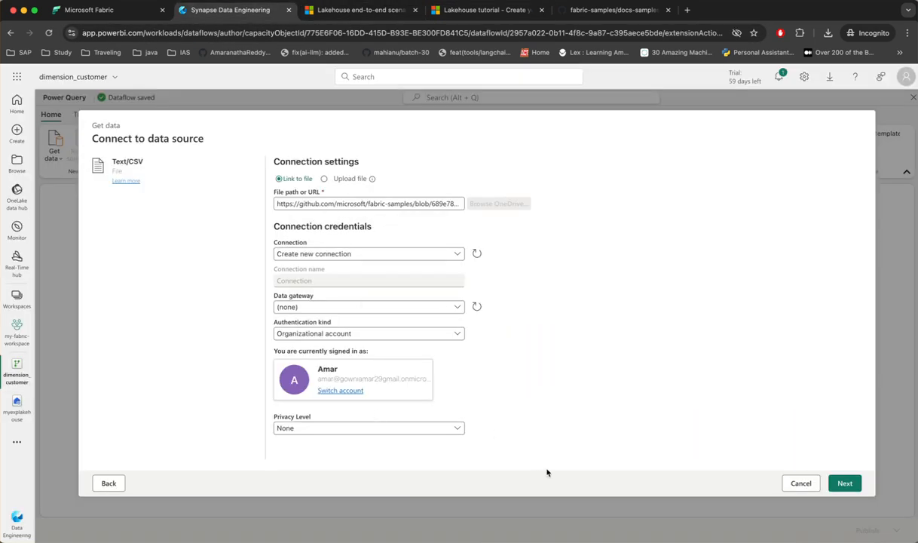
left_click(844, 482)
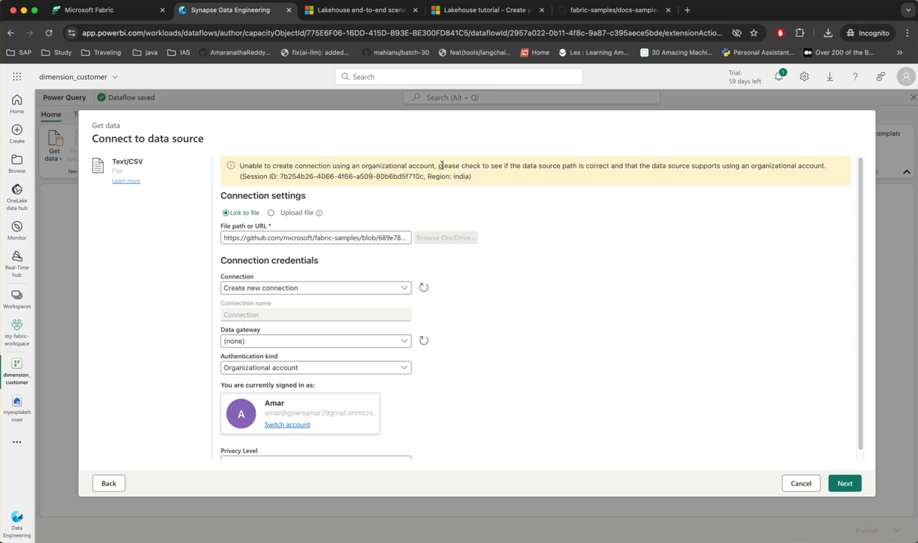
left_click_drag(441, 165, 612, 178)
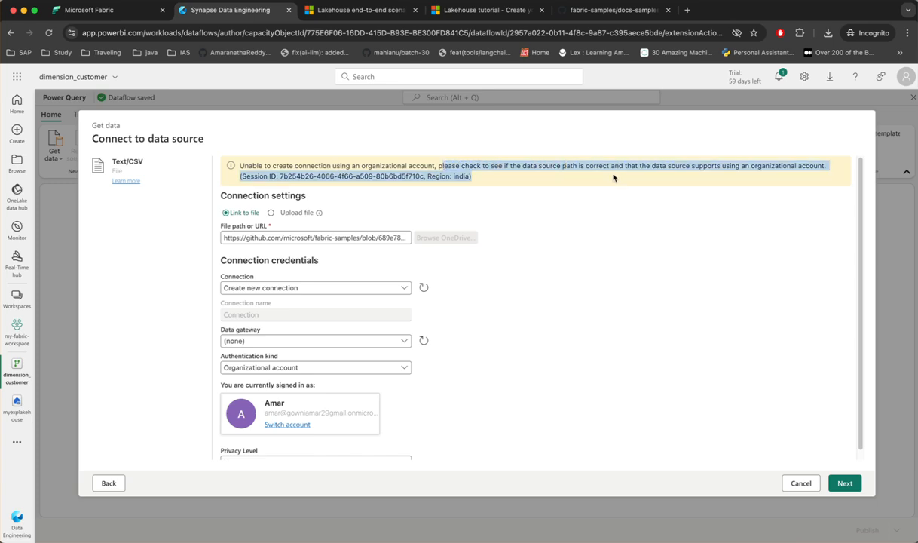